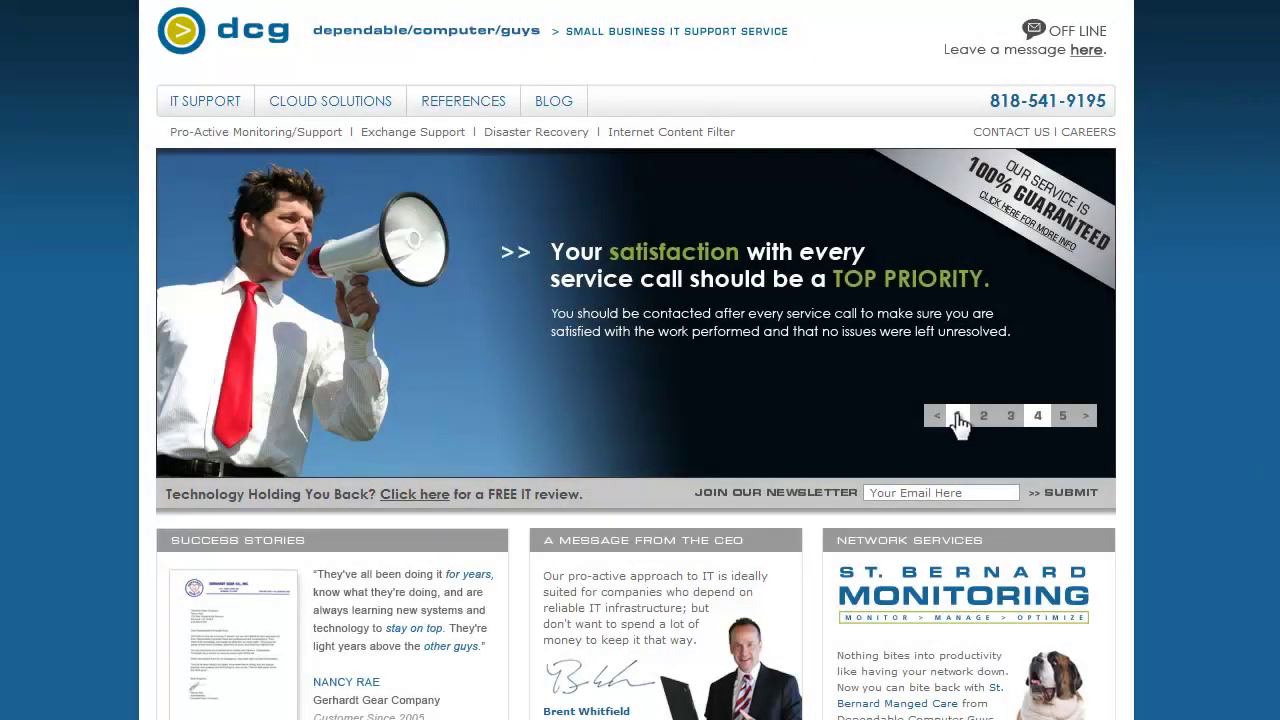
- Show banner slide 1, 'Go with a company that answers the phone', on the dcg homepage and scroll slightly
click(956, 416)
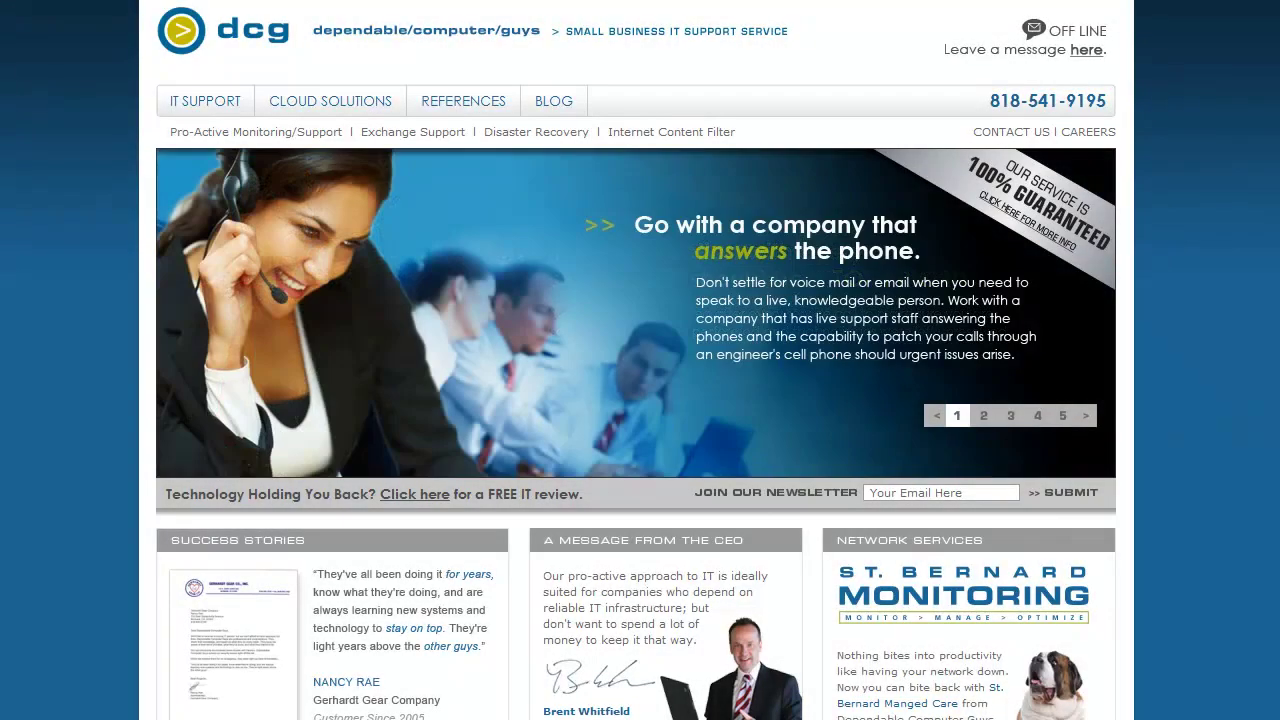
scroll(636, 360, down, 3)
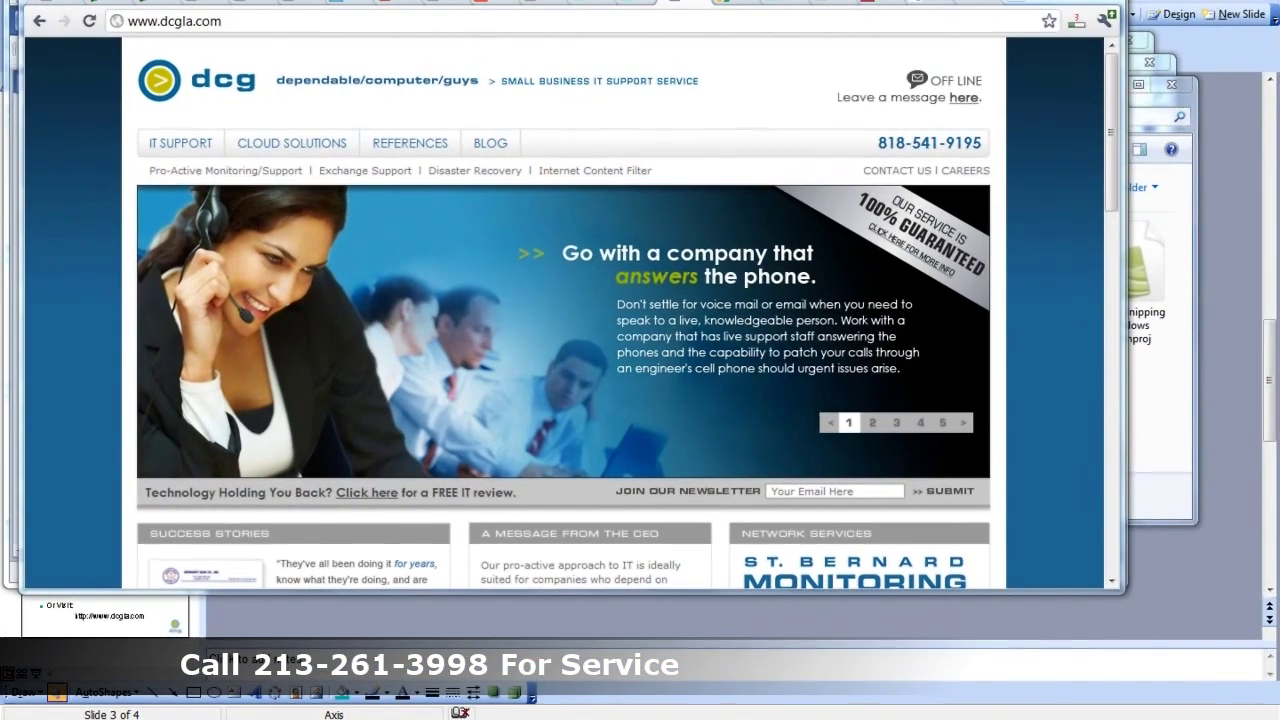
- Launch Snipping Tool by searching 'snip' from the Start Menu
click(55, 716)
text(snip)
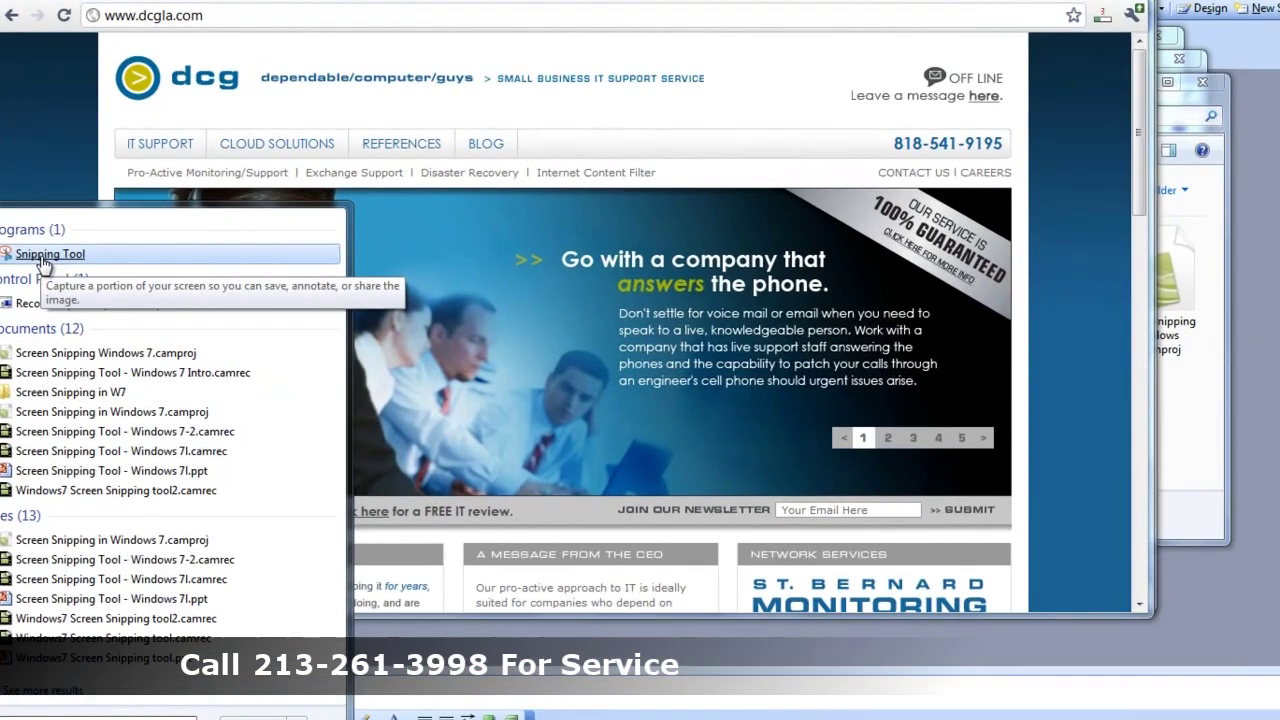
click(68, 252)
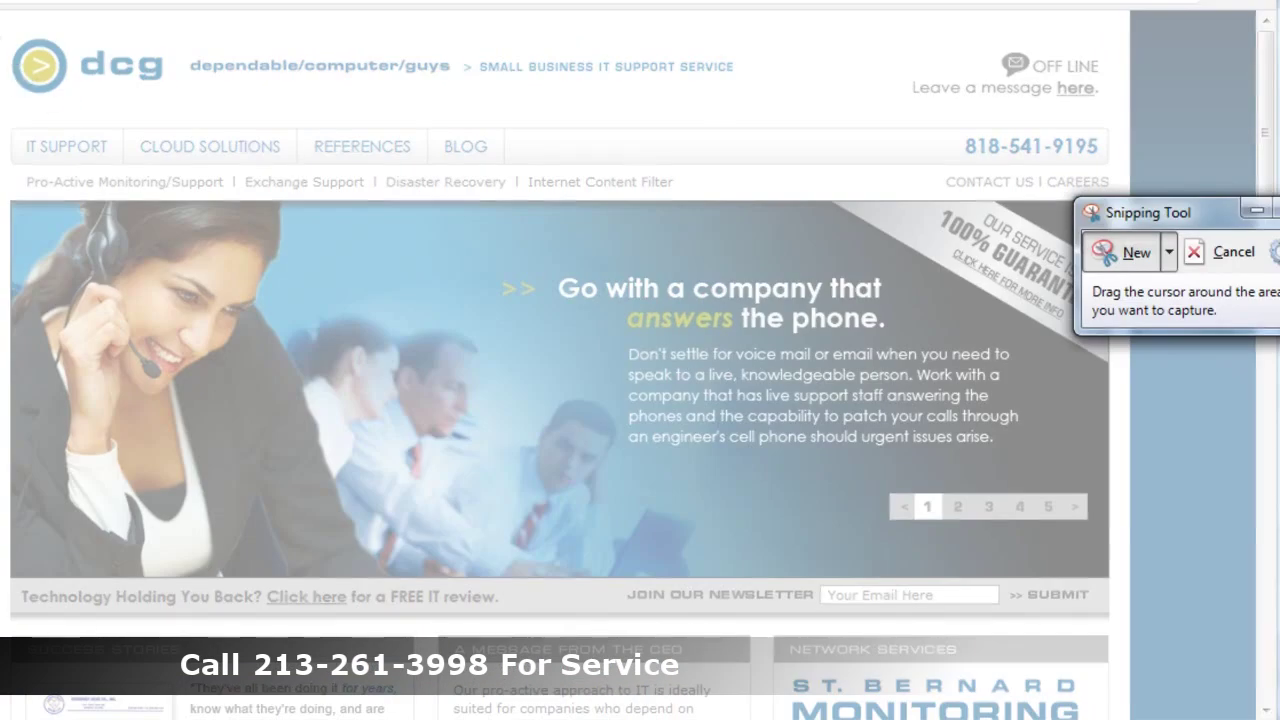
- Snip the dcg homepage from the top-left logo down through the banner
drag(1, 30, 1027, 468)
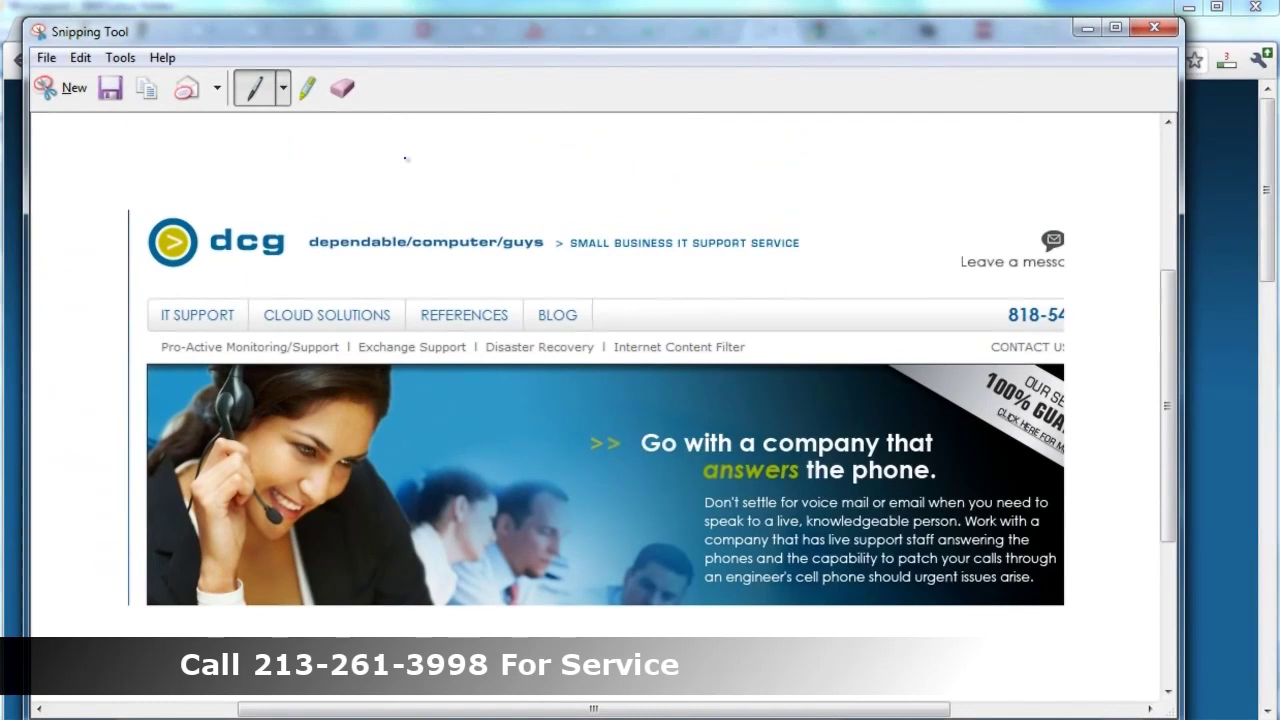
- Circle the BLOG link with the yellow highlighter, erasing a first stray stroke near REFERENCES
click(306, 88)
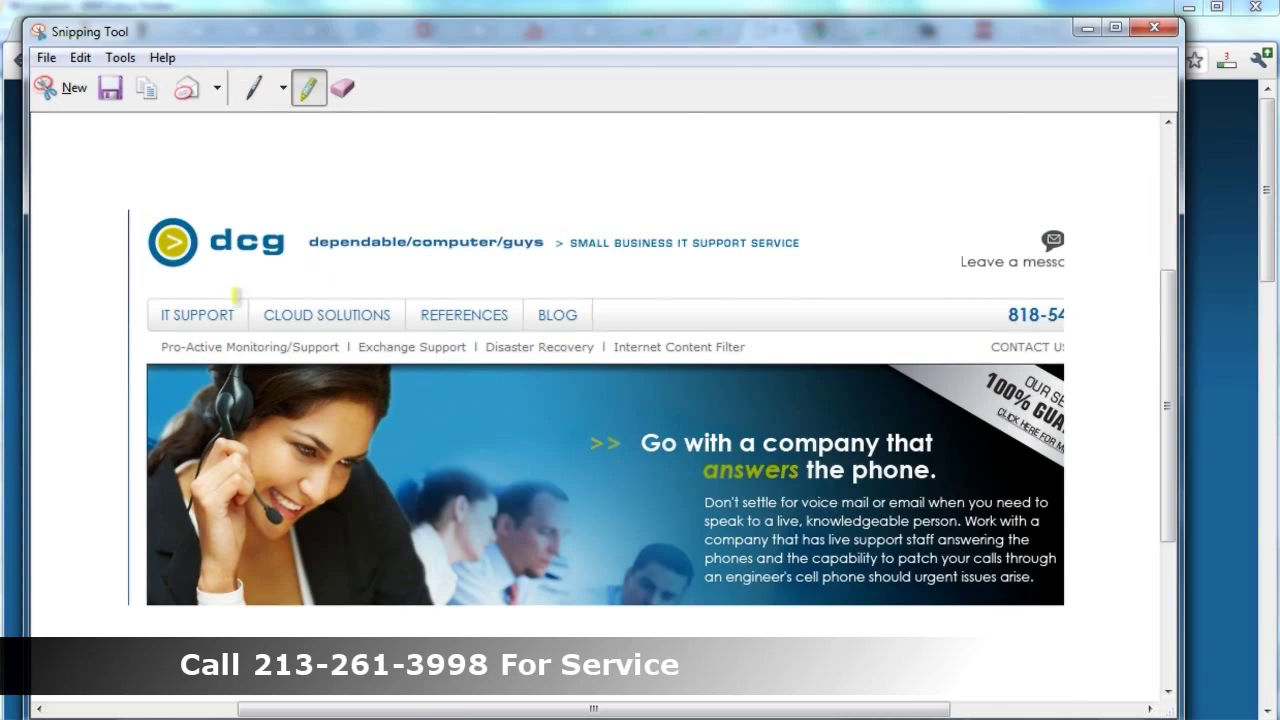
mouse_move(621, 281)
mouse_down()
mouse_move(474, 300)
mouse_move(485, 372)
mouse_move(578, 380)
mouse_move(616, 340)
mouse_move(632, 300)
mouse_move(620, 288)
mouse_up()
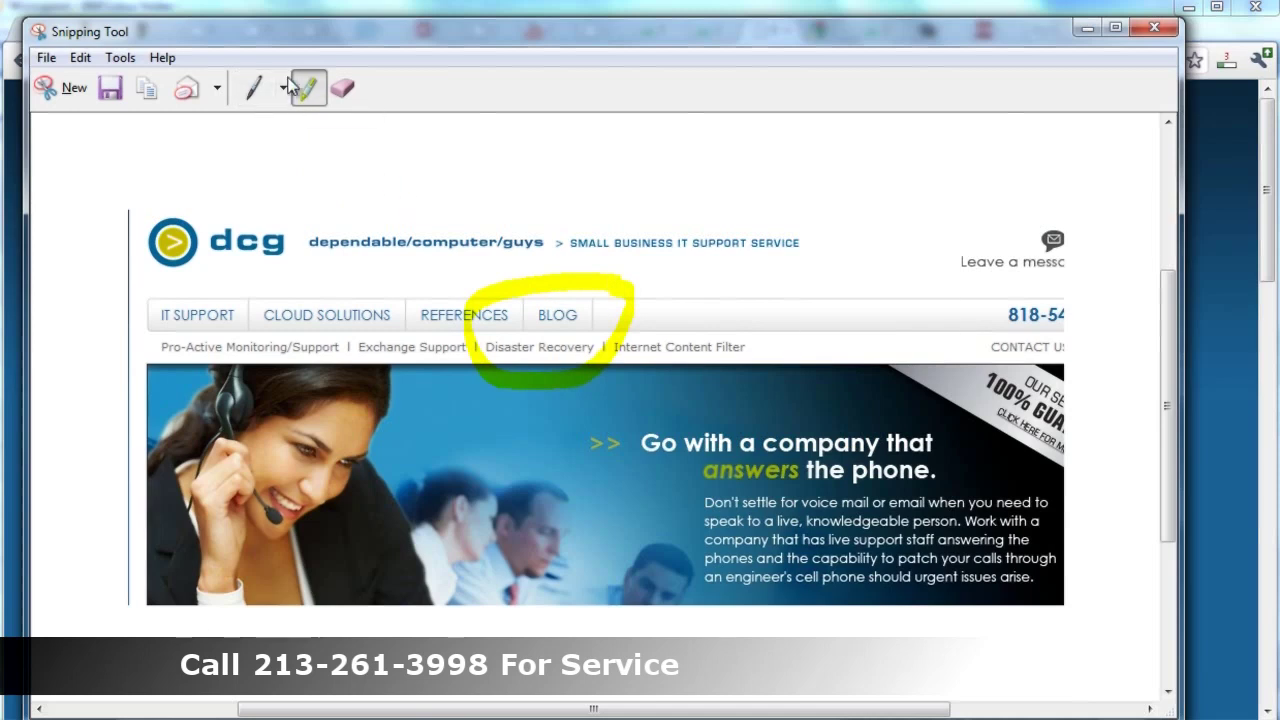
click(339, 93)
click(560, 276)
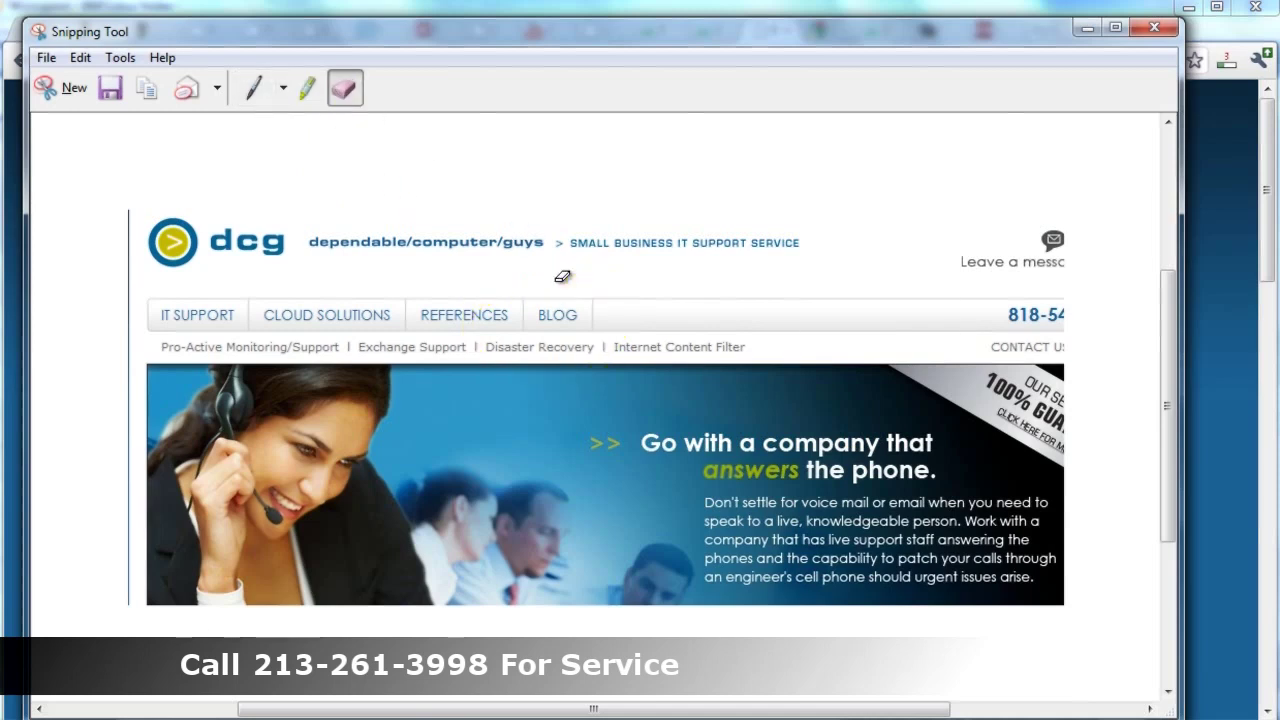
click(307, 90)
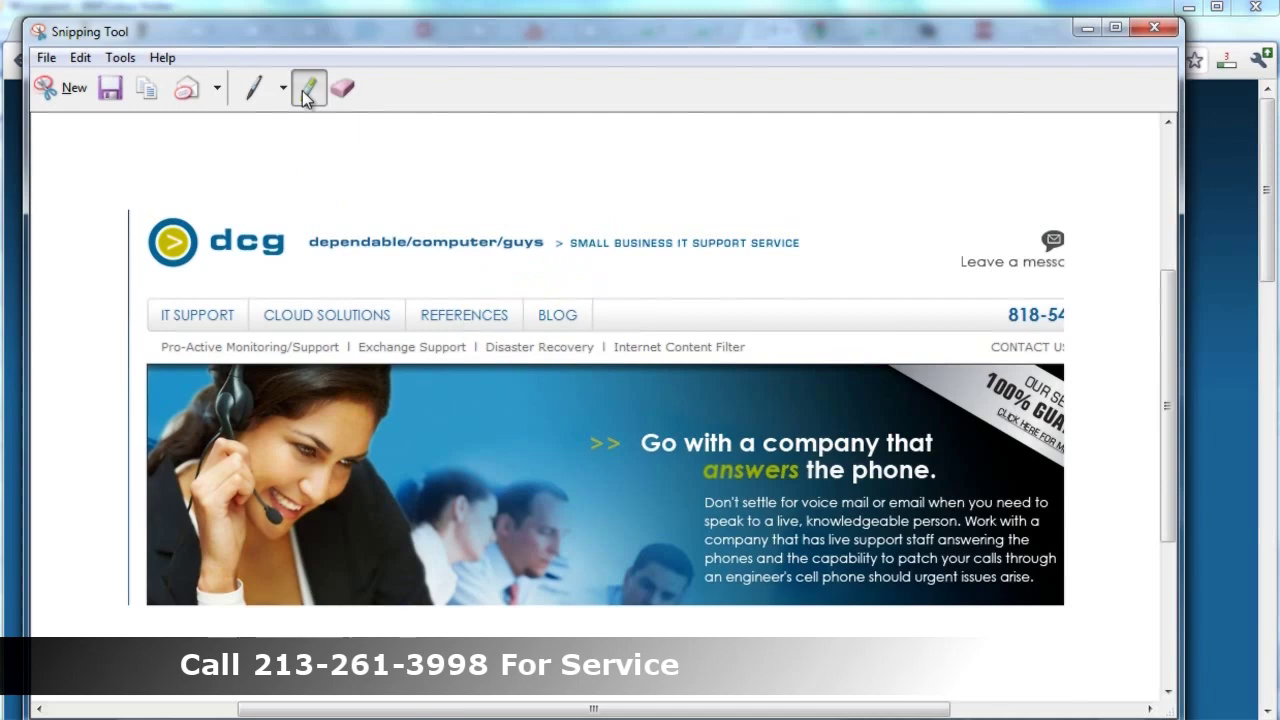
mouse_move(582, 265)
mouse_down()
mouse_move(526, 284)
mouse_move(512, 372)
mouse_move(638, 380)
mouse_move(660, 326)
mouse_move(630, 285)
mouse_move(588, 266)
mouse_up()
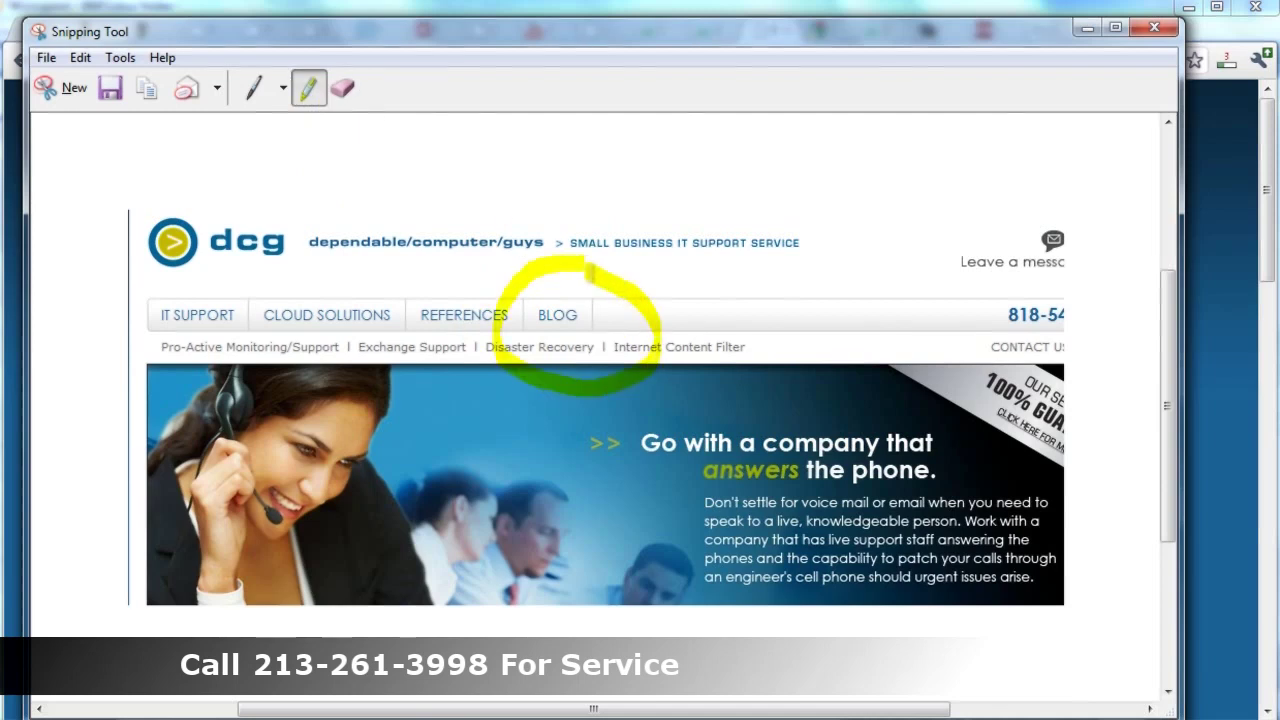
- Handwrite 'OK!' in blue pen above the snip's header
click(256, 98)
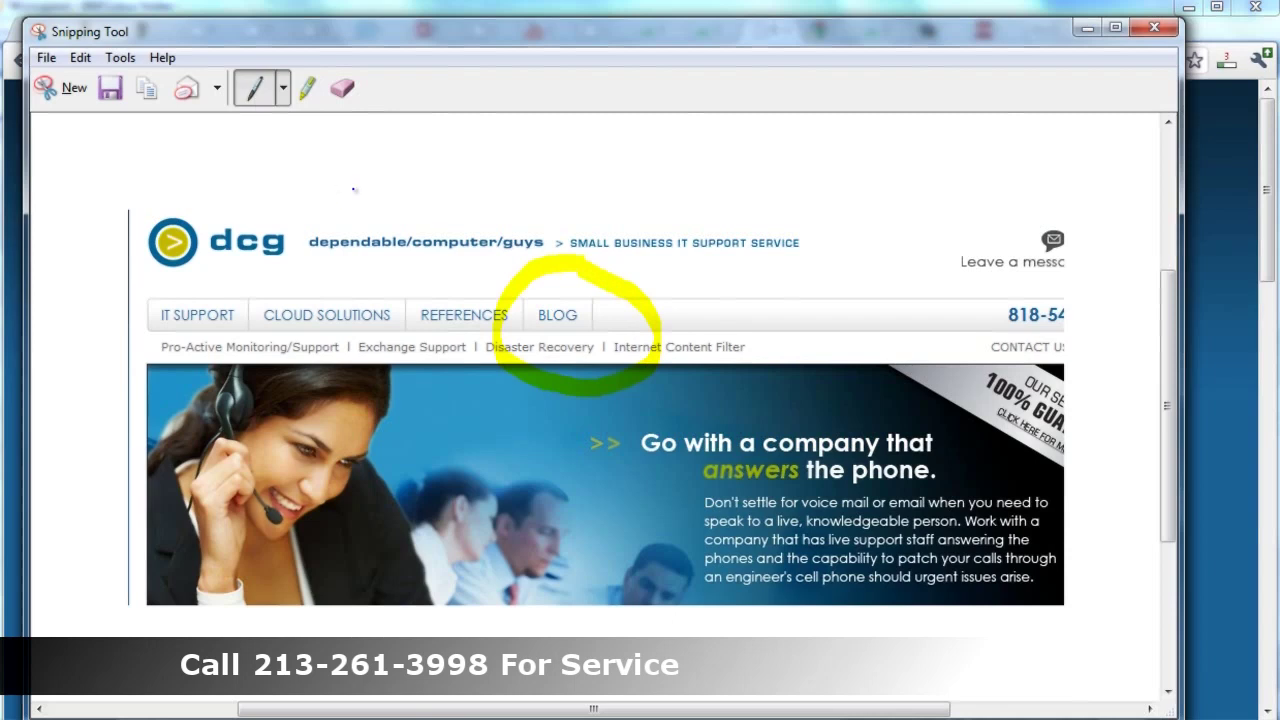
mouse_move(346, 187)
mouse_down()
mouse_move(358, 184)
mouse_move(376, 224)
mouse_move(372, 188)
mouse_move(346, 186)
mouse_up()
mouse_move(435, 168)
mouse_down()
mouse_move(435, 230)
mouse_move(490, 180)
mouse_move(508, 228)
mouse_up()
drag(559, 139, 559, 166)
click(575, 204)
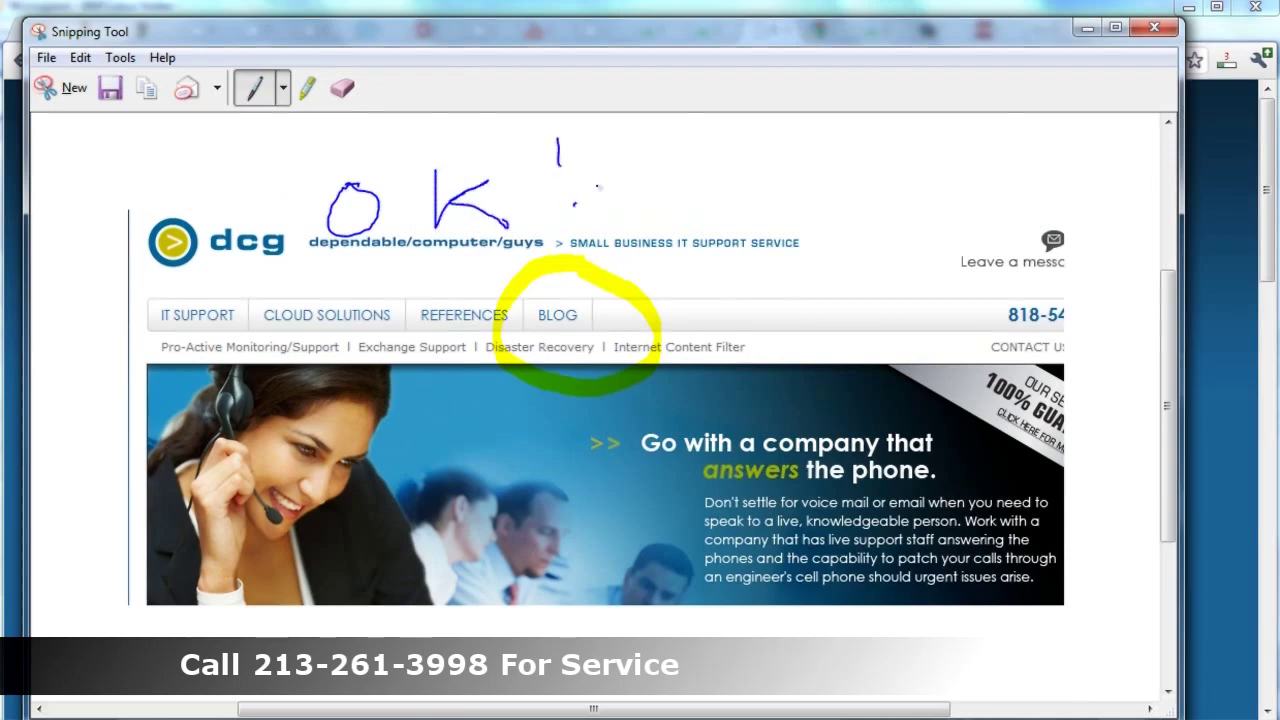
- Draw a blue smiley face with eyes and smile beside the 'OK!'
mouse_move(912, 178)
mouse_down()
mouse_move(900, 158)
mouse_move(902, 228)
mouse_move(918, 172)
mouse_move(908, 160)
mouse_move(869, 192)
mouse_move(900, 189)
mouse_move(874, 210)
mouse_move(906, 204)
mouse_up()
click(897, 187)
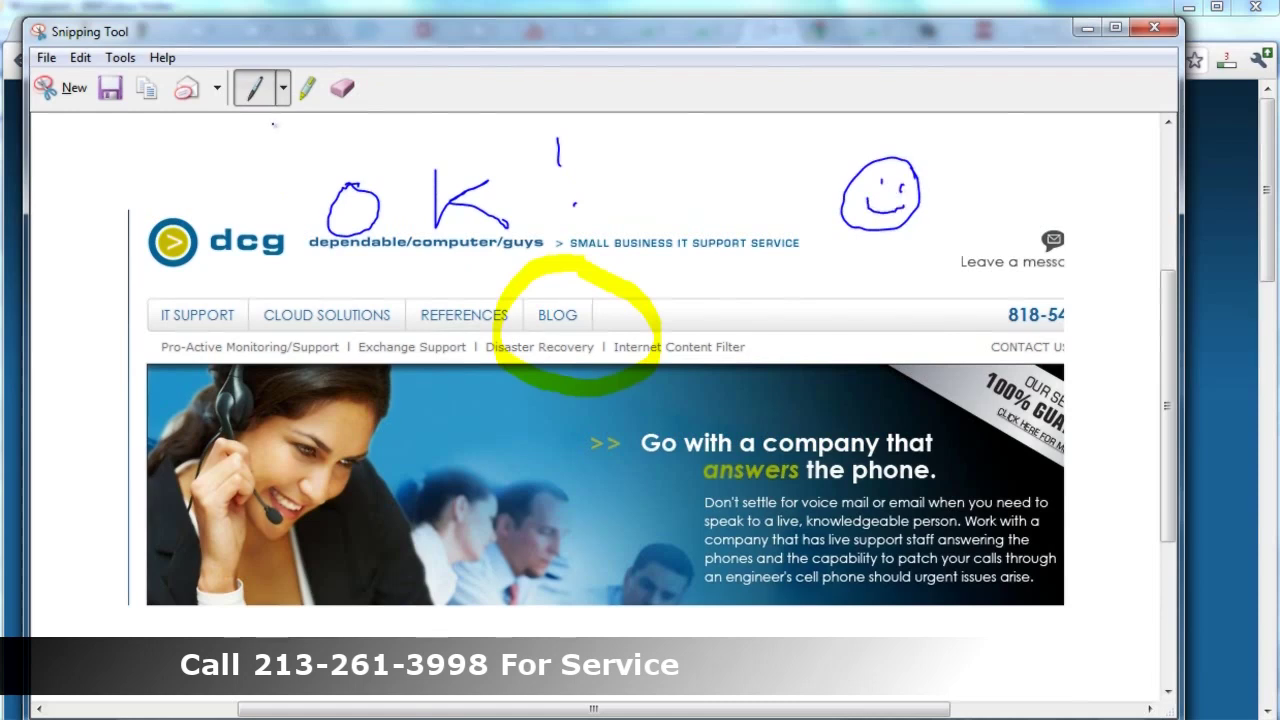
click(216, 89)
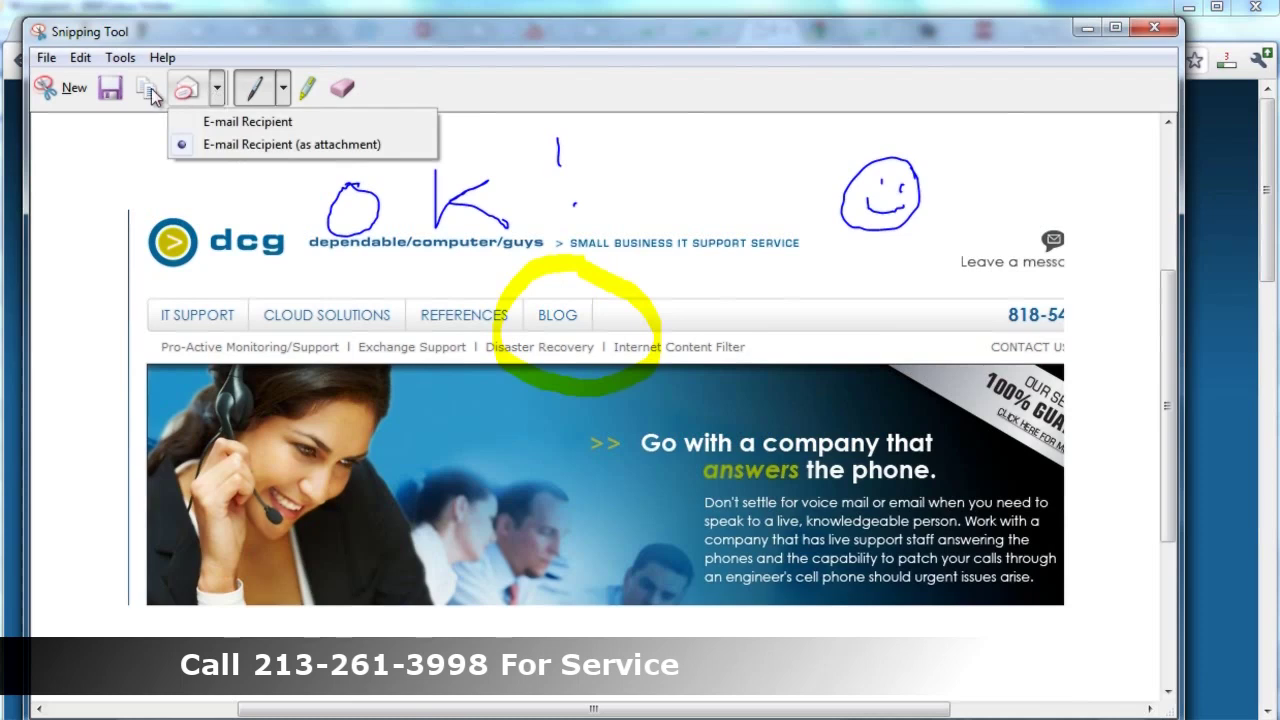
- Save the annotated snip as Capture.PNG with the PNG file type
click(110, 92)
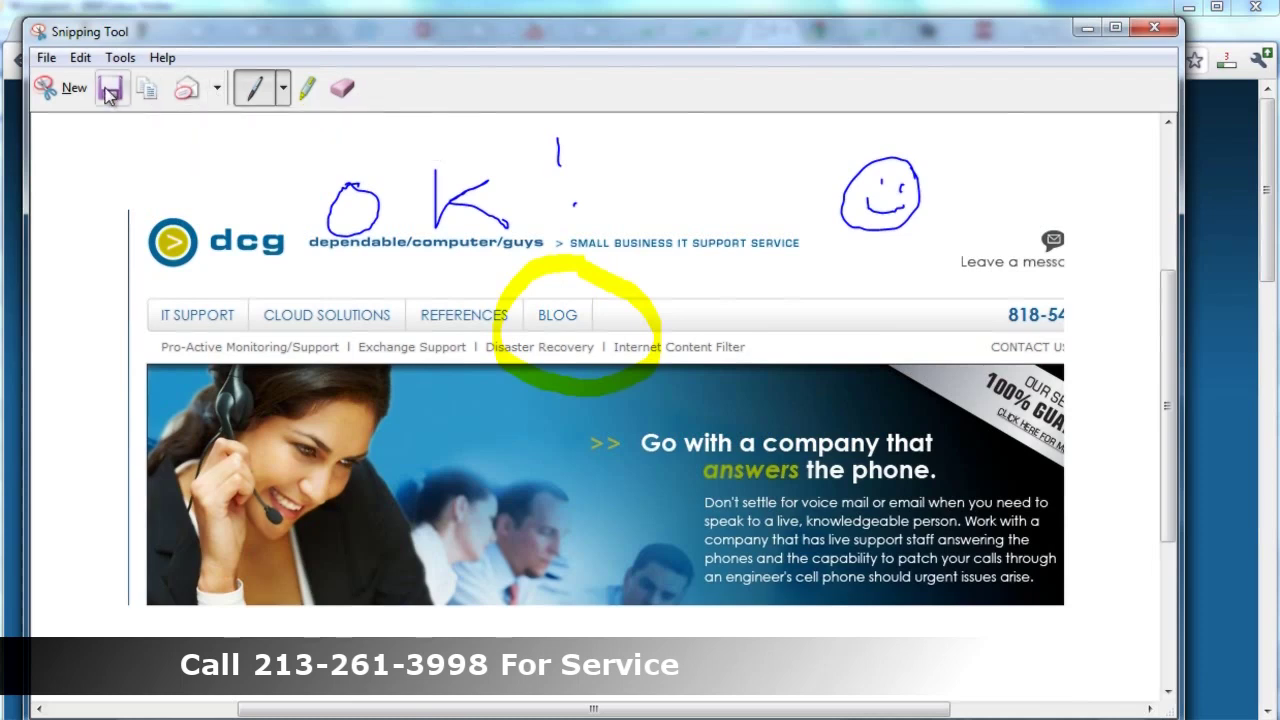
click(733, 450)
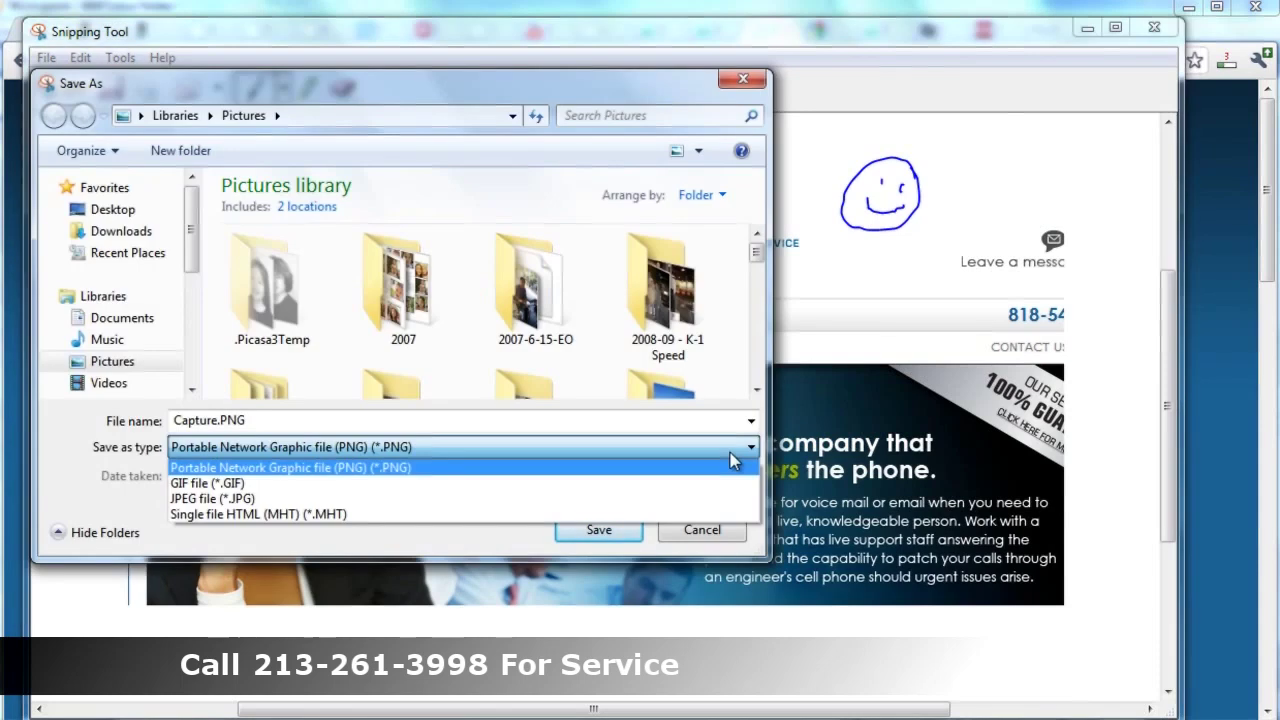
click(407, 448)
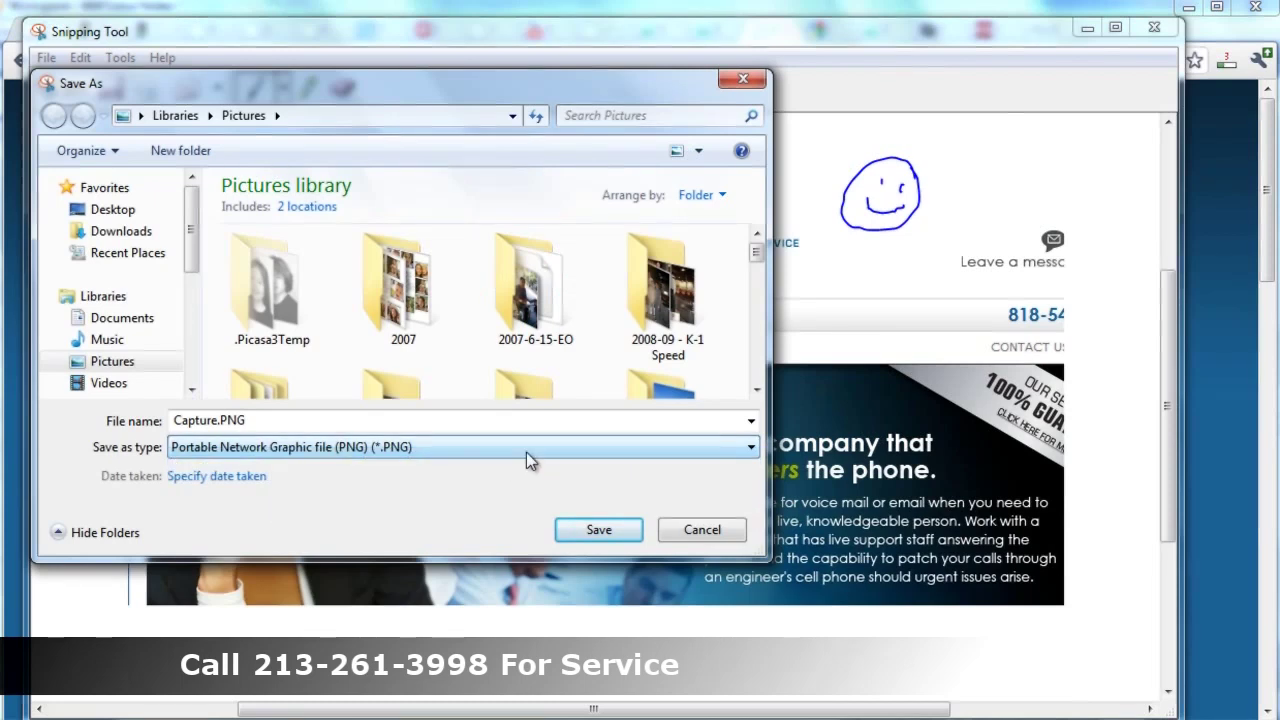
click(640, 448)
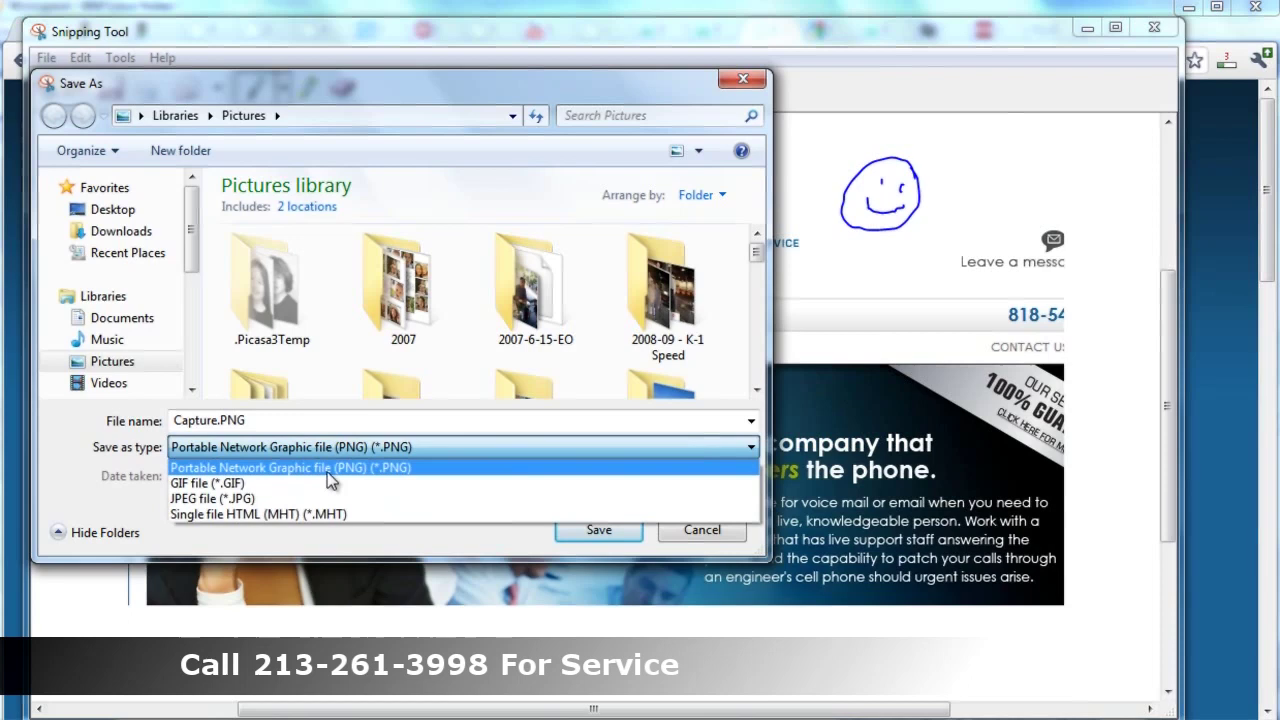
click(305, 472)
click(590, 529)
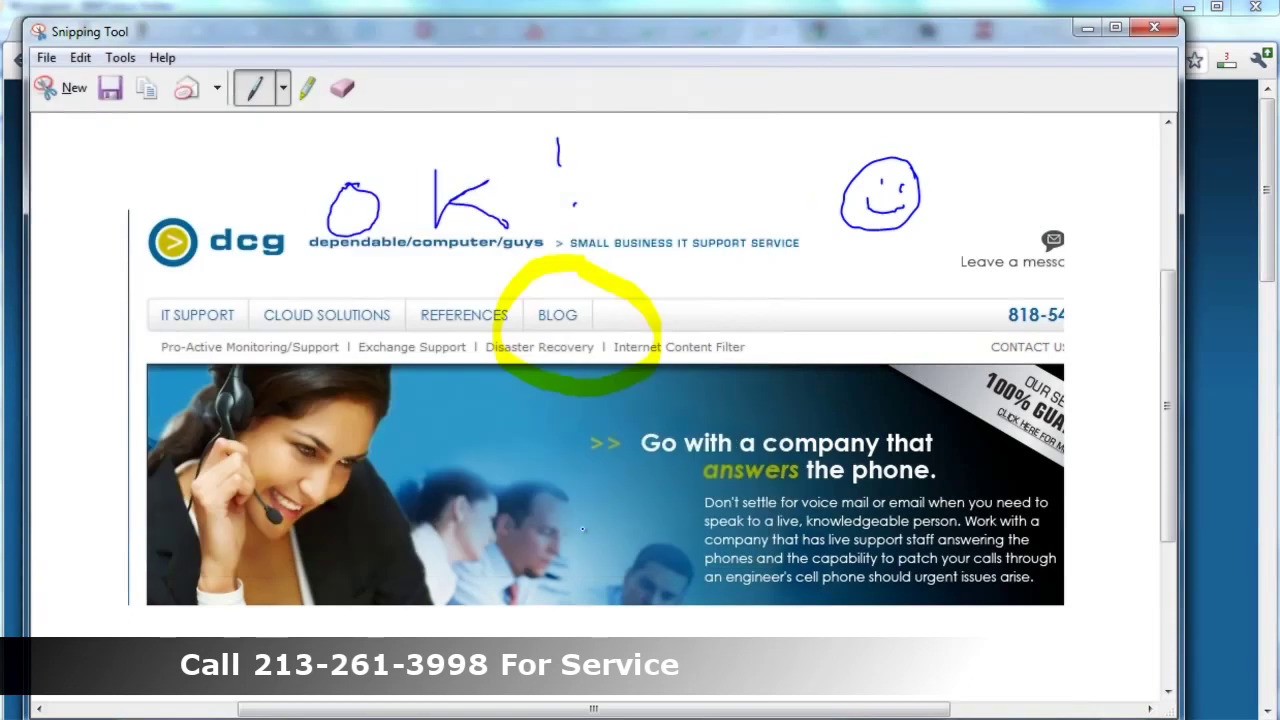
- Copy the annotated snip and paste it into Excel's Sheet1 at cell C4
click(86, 62)
click(106, 80)
key(alt+Tab)
key(alt+Tab)
key(alt+Tab)
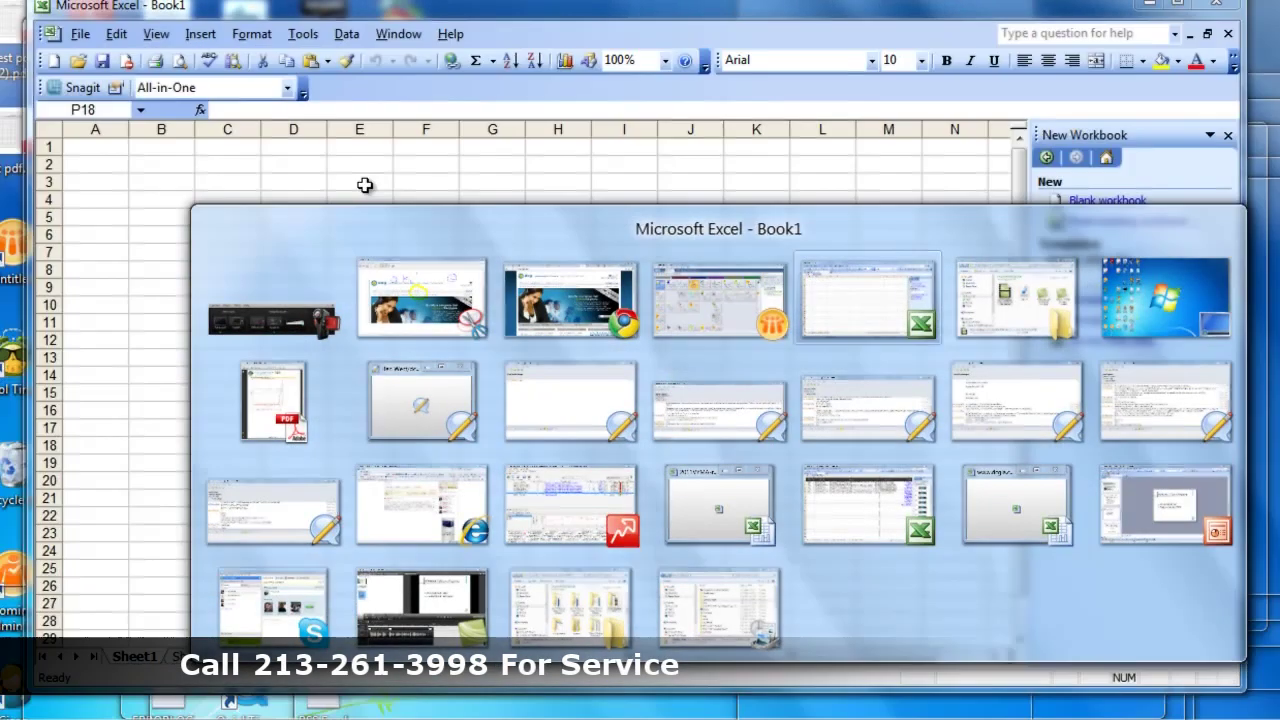
click(234, 199)
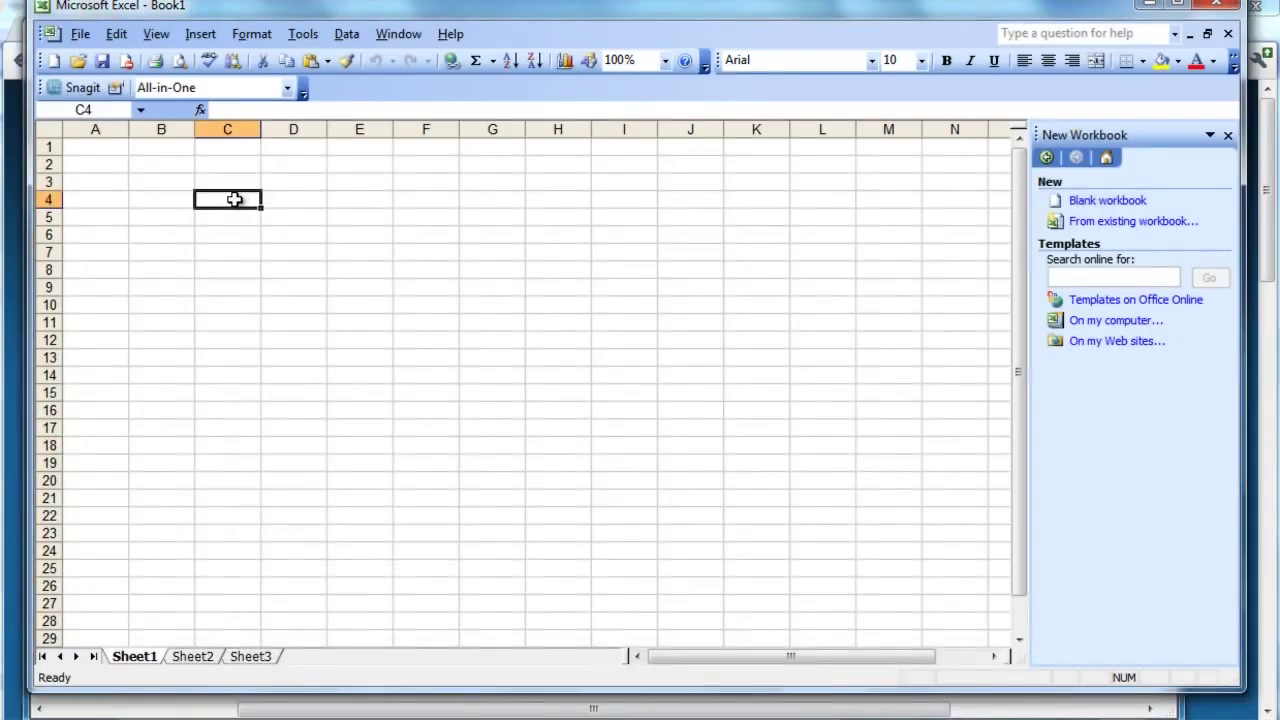
key(ctrl+v)
scroll(909, 308, down, 1)
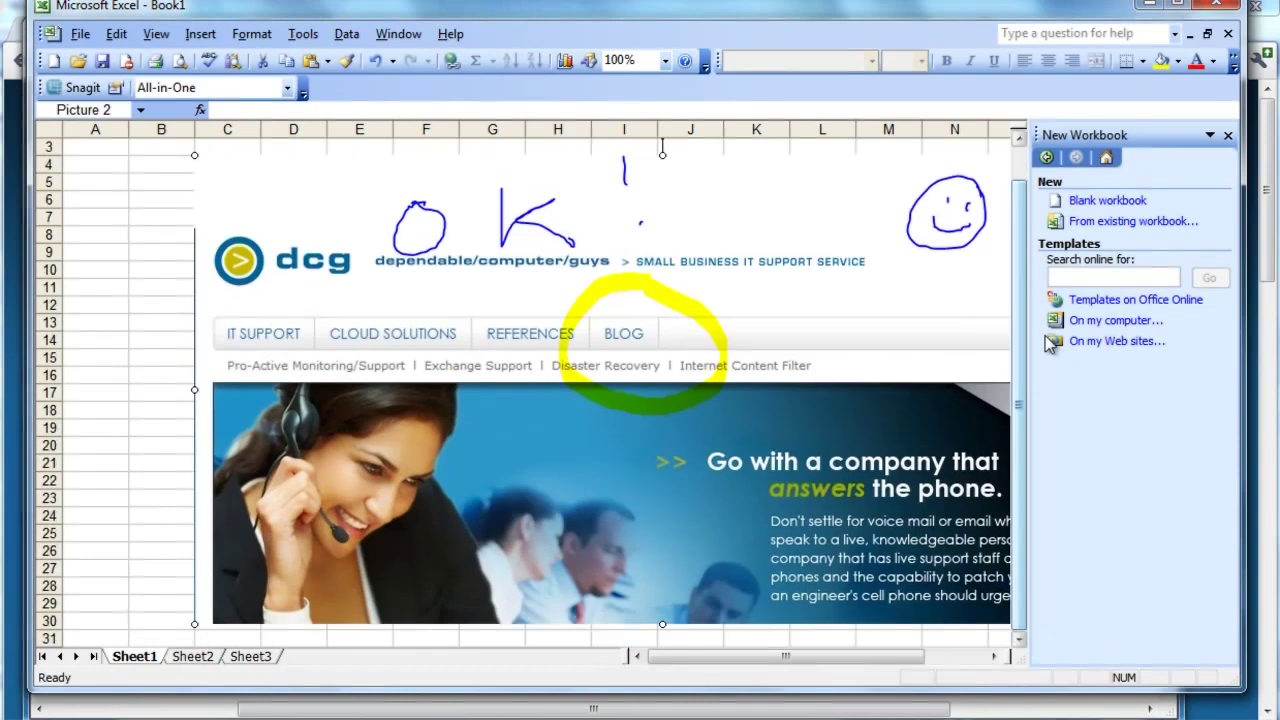
key(alt+Tab)
key(alt+Tab)
key(alt+Tab)
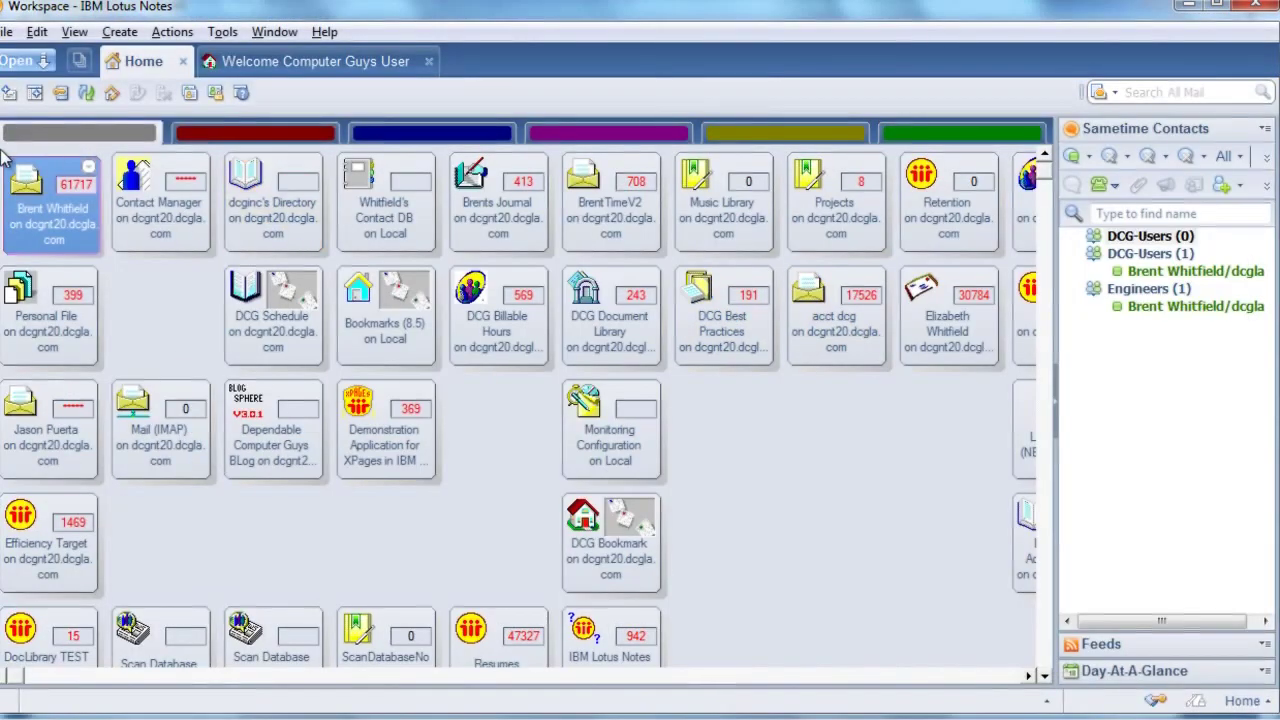
- Open the Lotus Notes mailbox, start a new message, and paste the annotated snip into its body
double_click(48, 207)
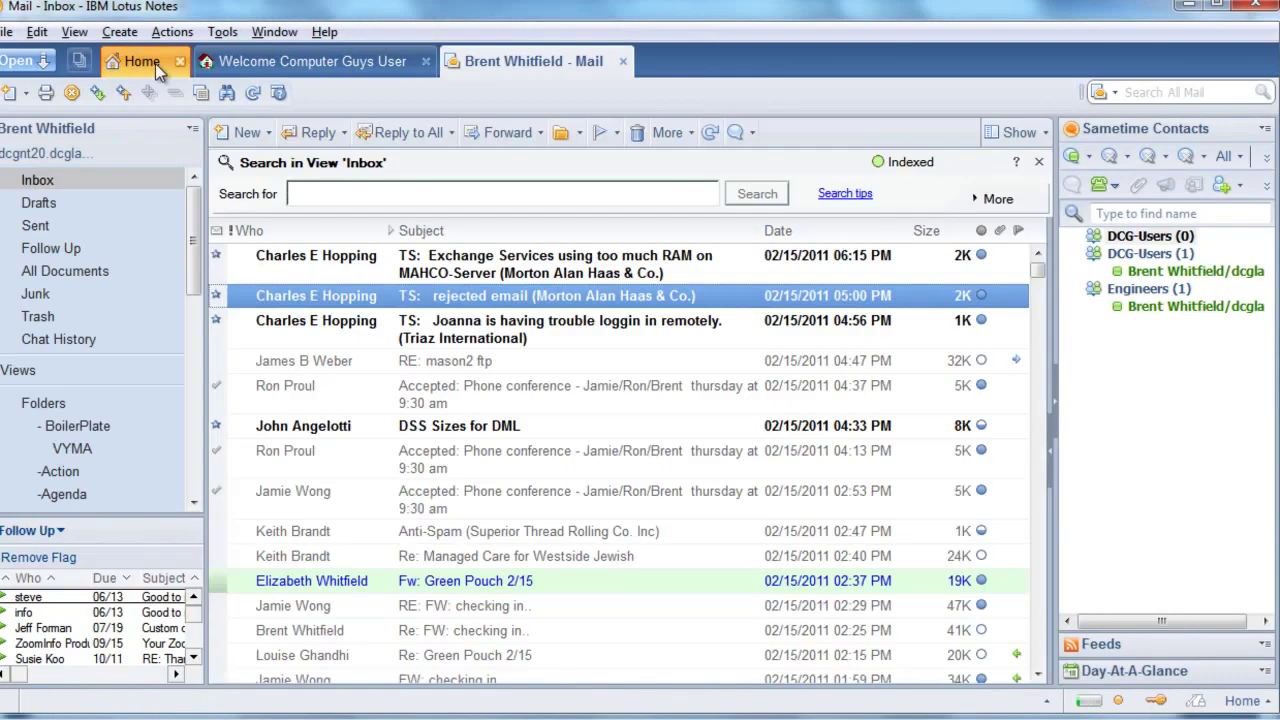
click(251, 133)
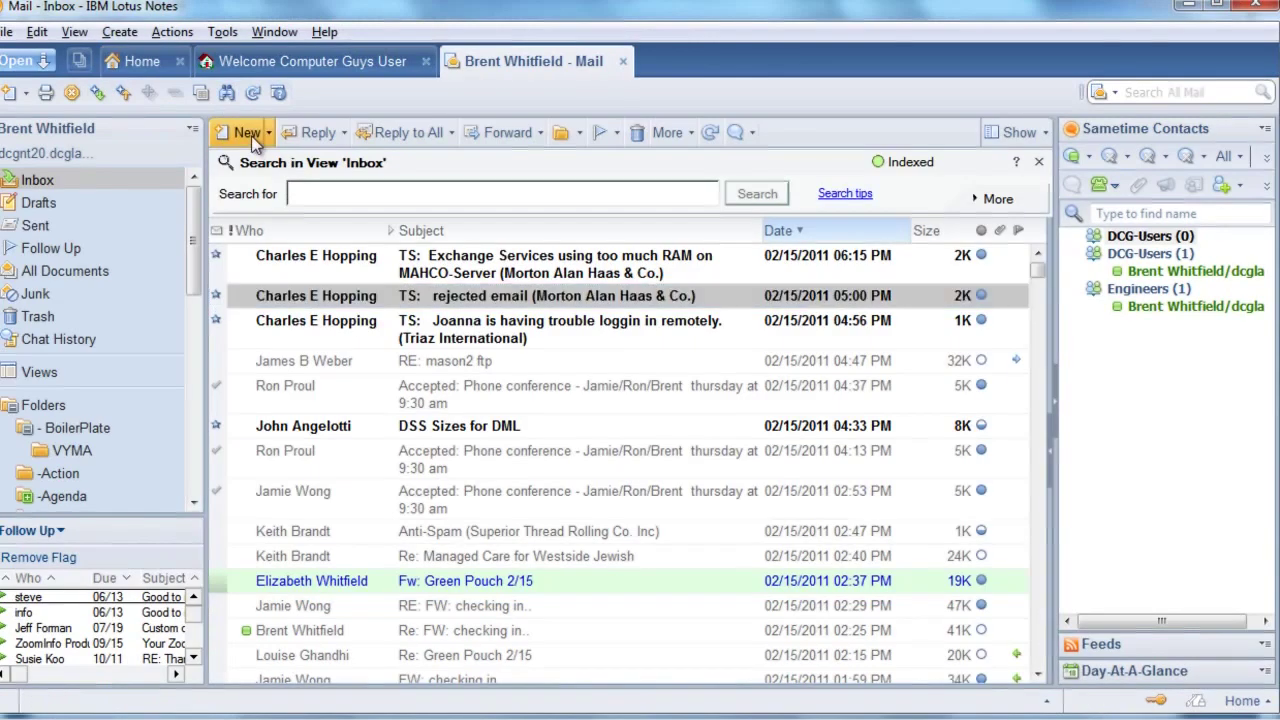
click(129, 297)
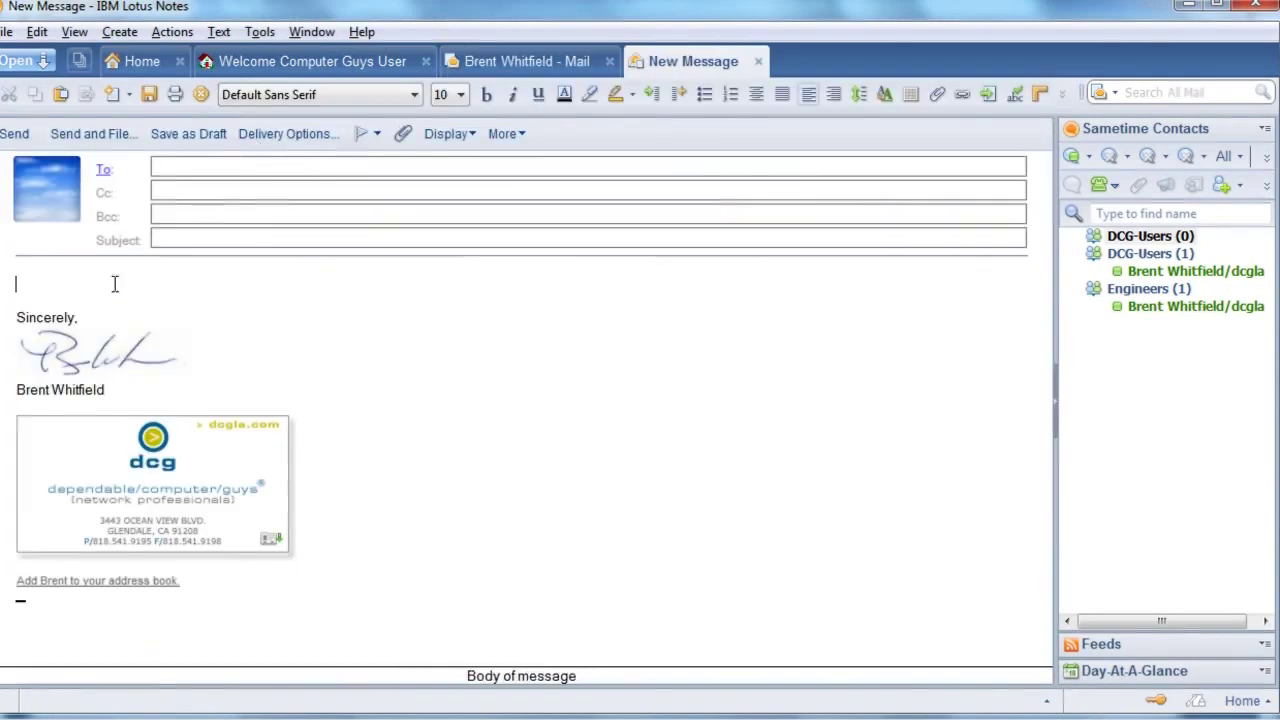
key(ctrl+v)
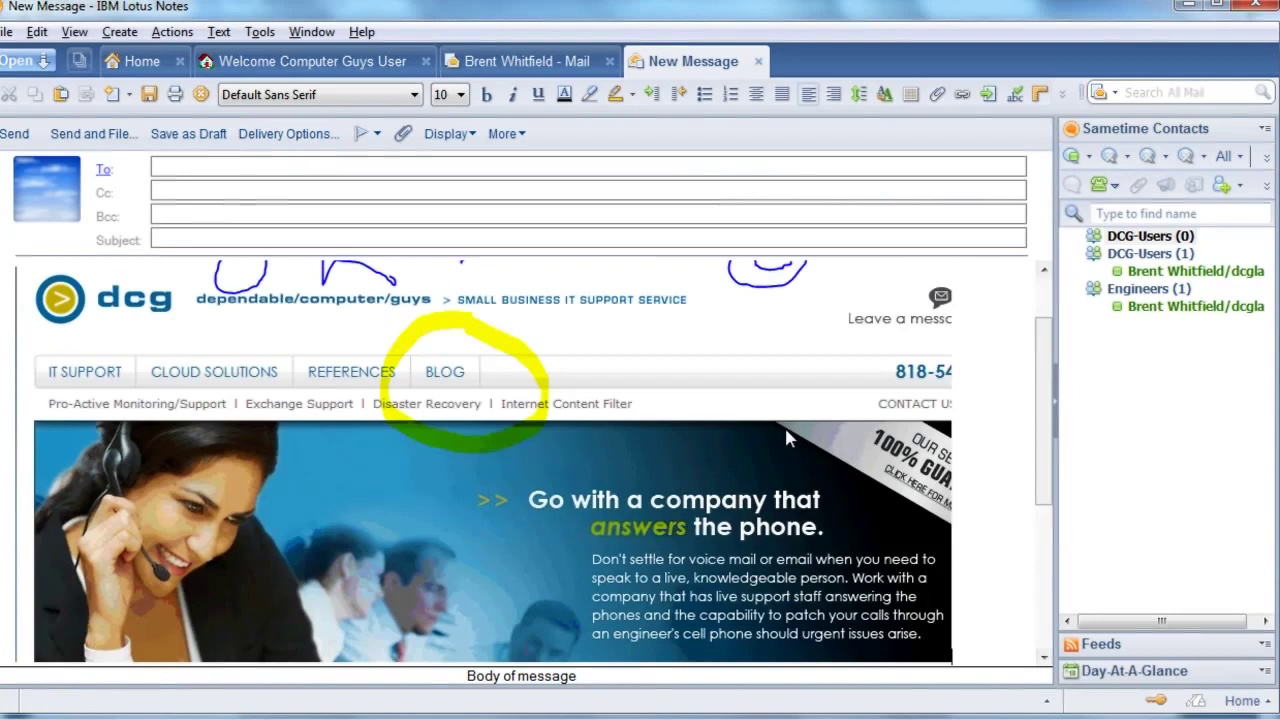
drag(1050, 393, 1047, 331)
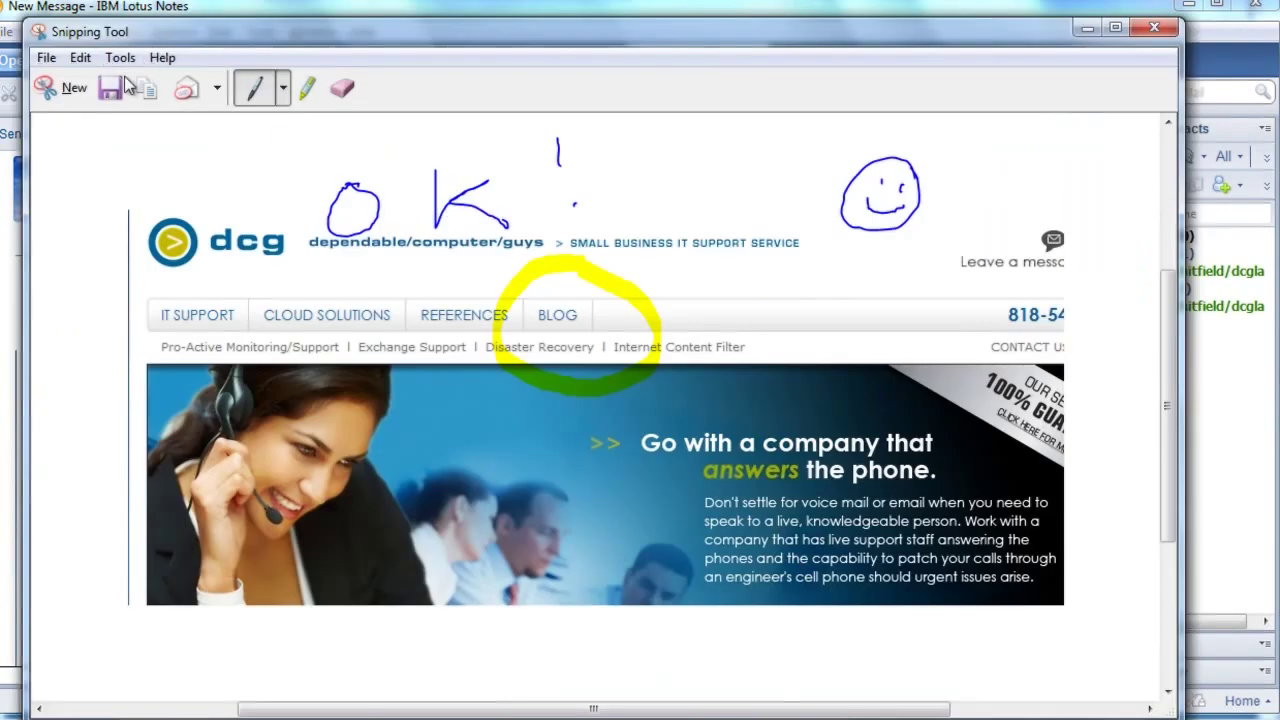
- Send the snip via E-mail Recipient (as attachment), creating a 'Sent from Snipping Tool' message with SnipImage.JPG
click(217, 95)
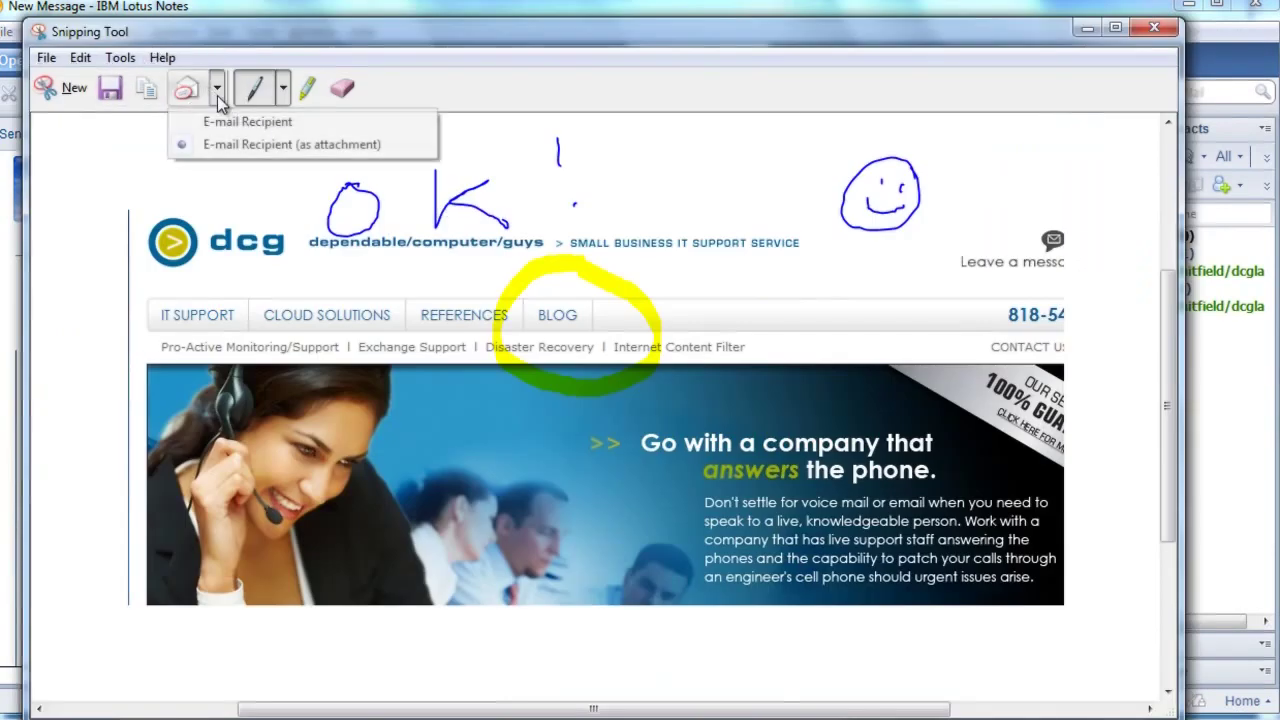
click(230, 146)
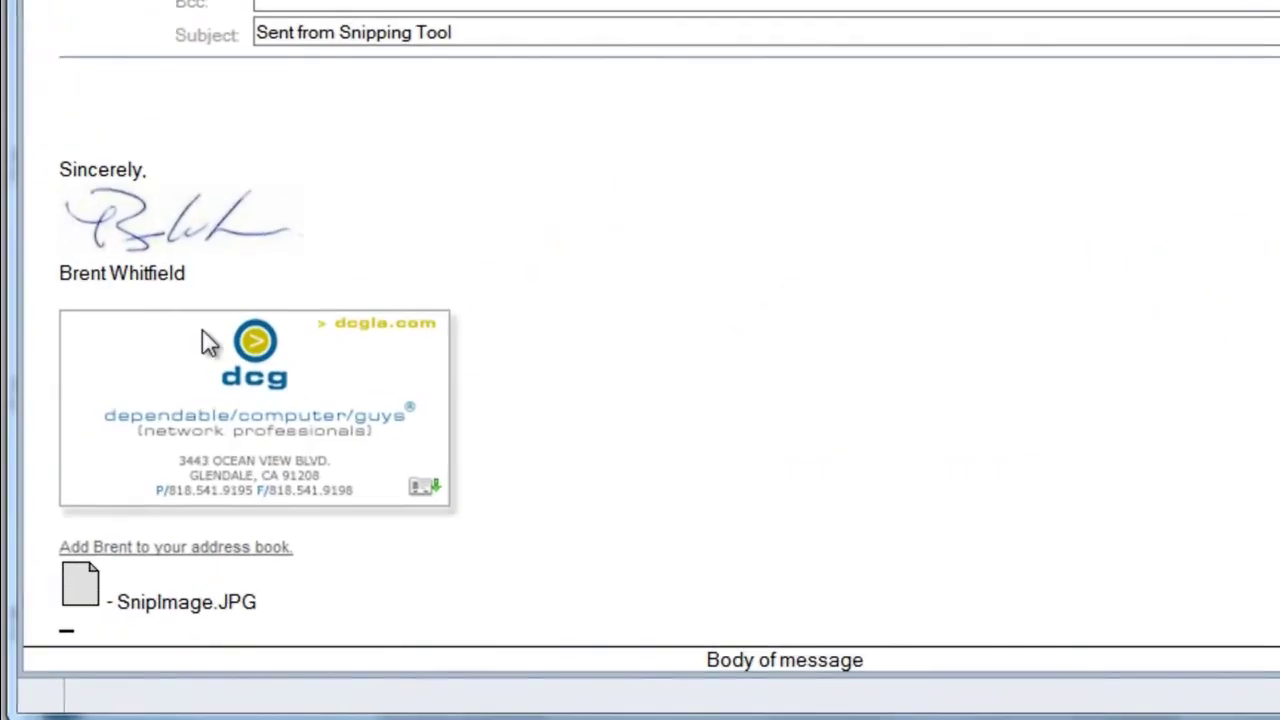
mouse_move(282, 602)
mouse_down()
mouse_move(34, 523)
mouse_move(284, 600)
mouse_up()
click(215, 96)
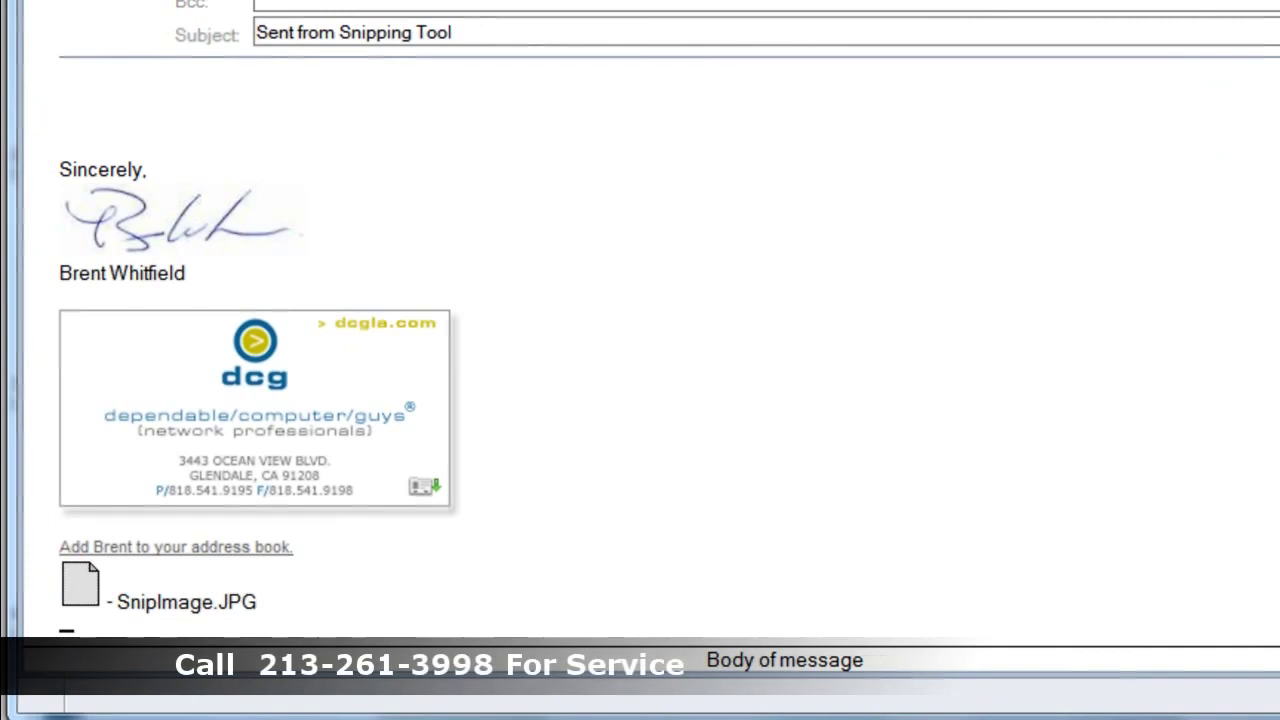
key(alt+Tab)
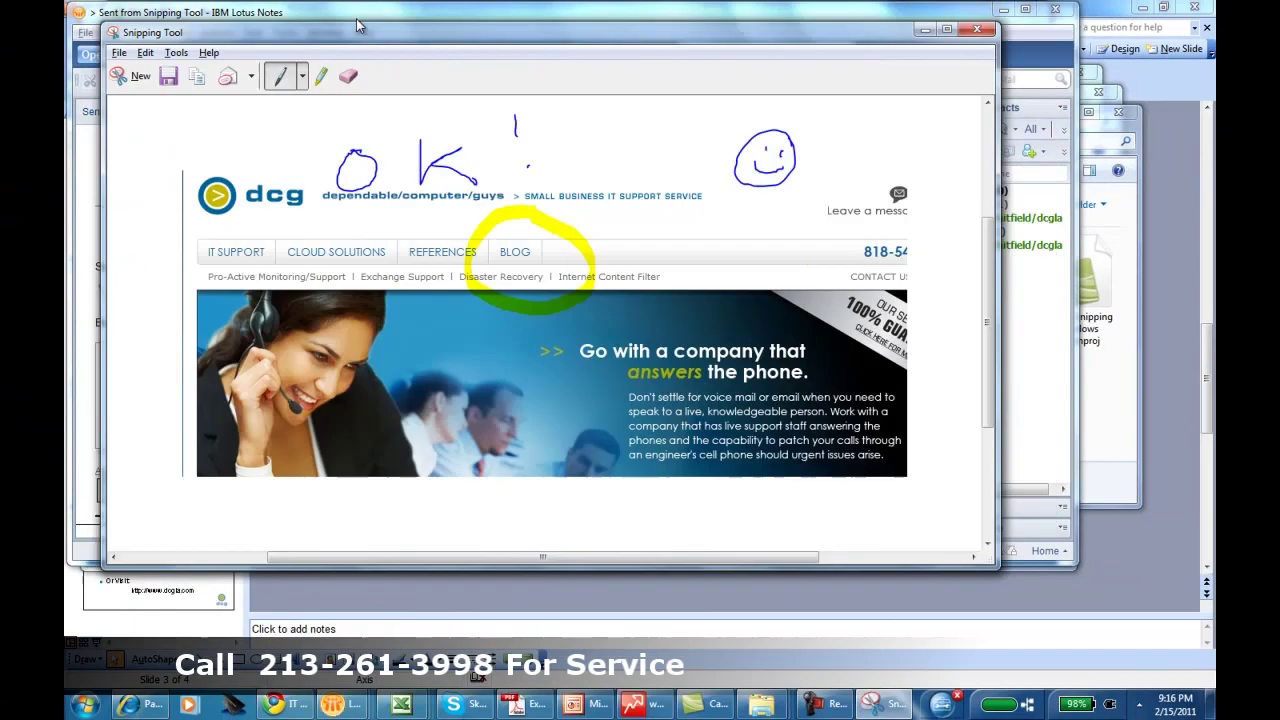
- Take a new snip of the email's signature and business card area
drag(226, 37, 349, 34)
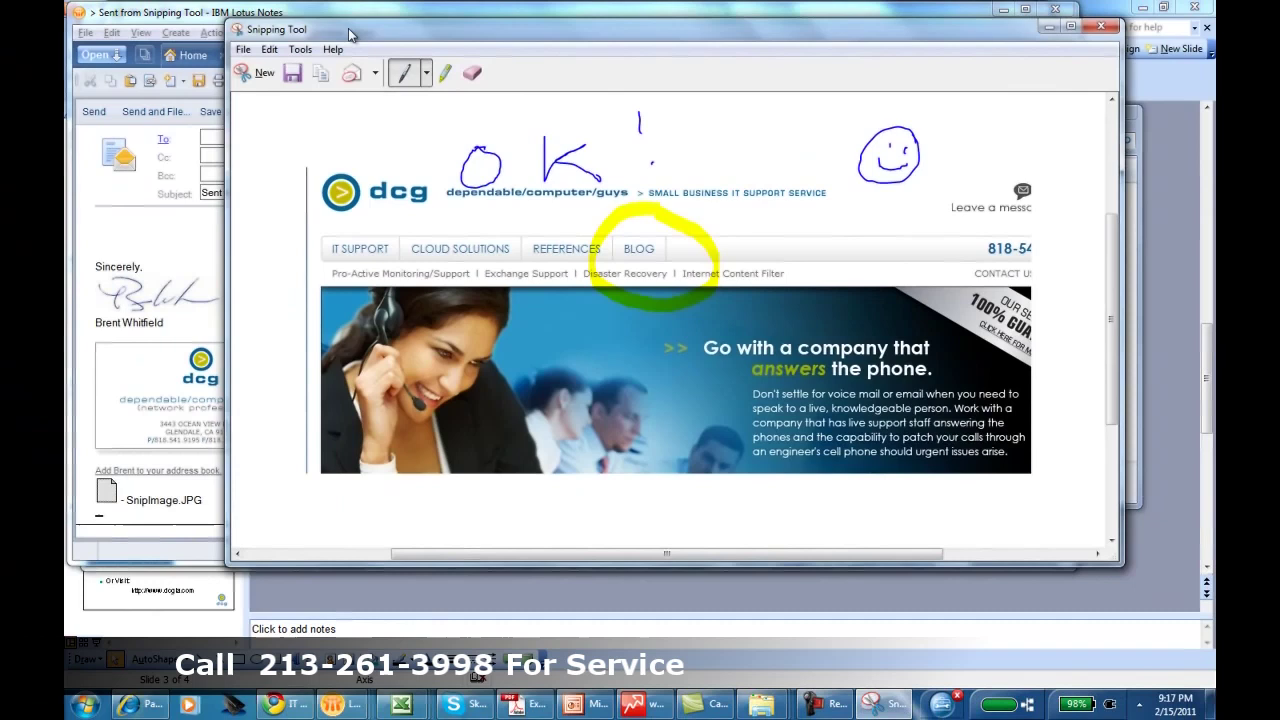
click(243, 76)
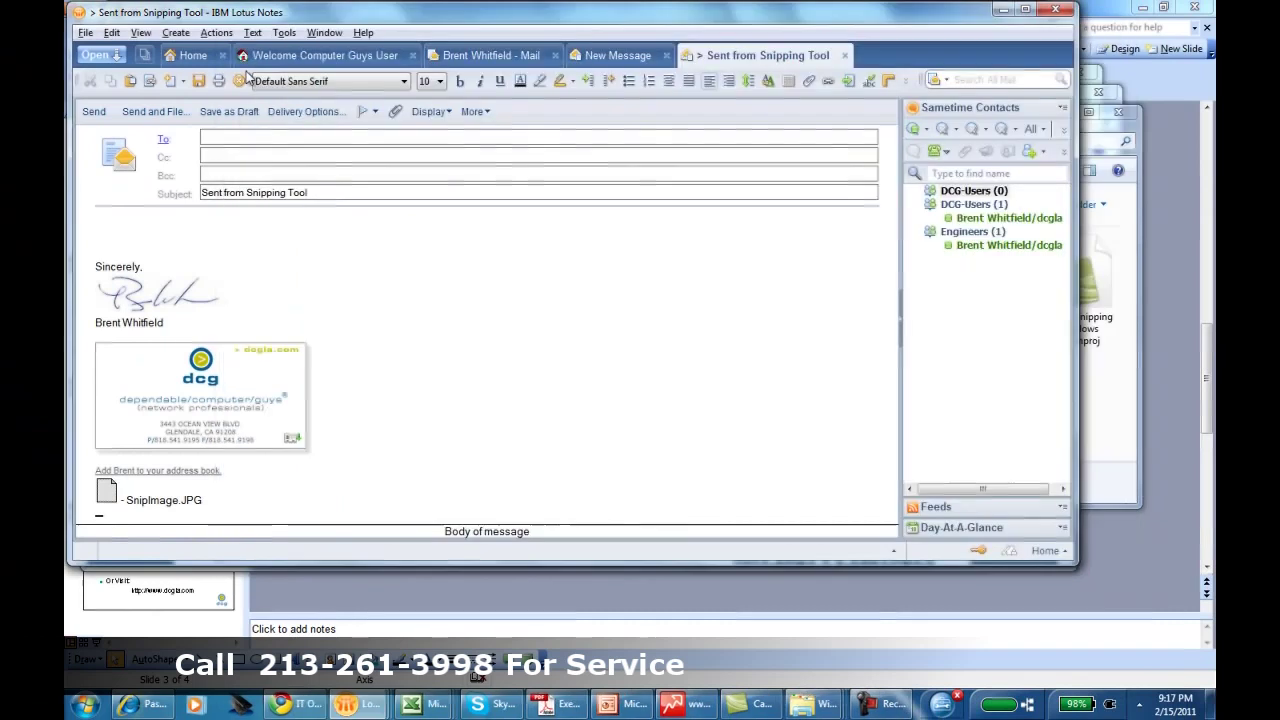
mouse_move(96, 238)
mouse_down()
mouse_move(134, 291)
mouse_move(428, 483)
mouse_up()
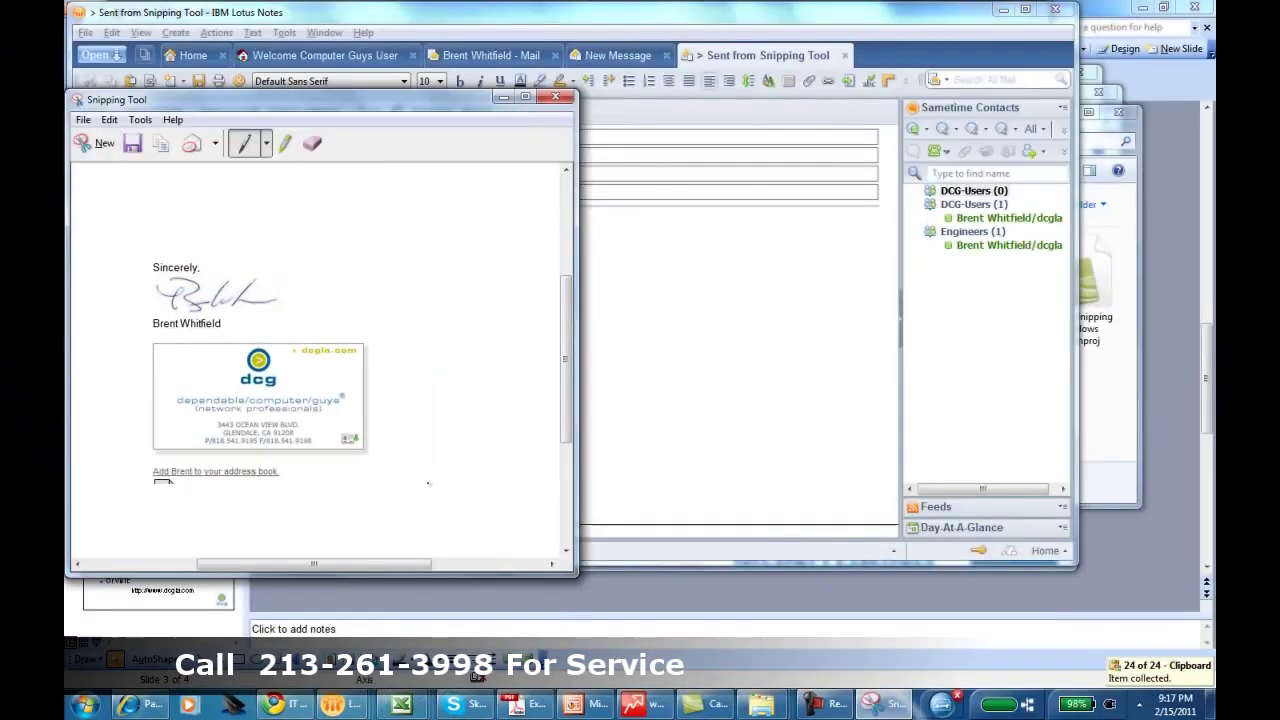
- Circle the signature and business card in yellow highlighter and send the snip to email
drag(262, 98, 455, 110)
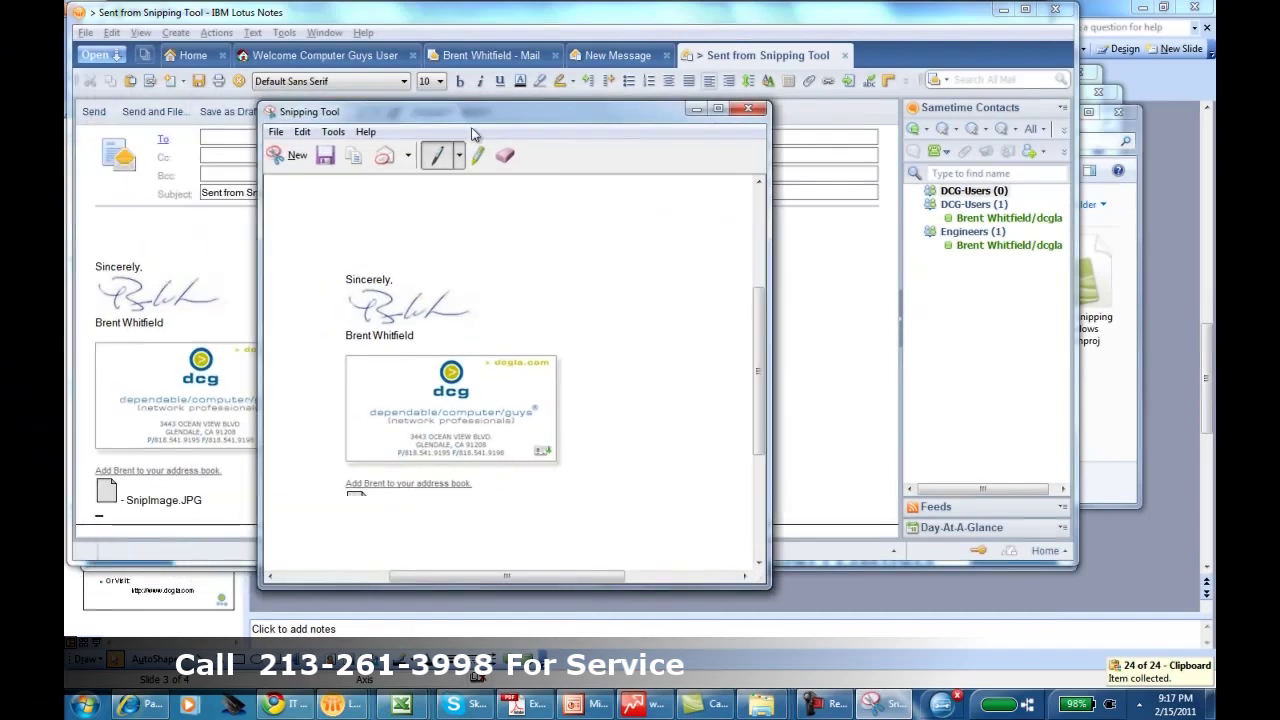
click(478, 155)
mouse_move(462, 201)
mouse_down()
mouse_move(348, 265)
mouse_move(415, 524)
mouse_move(568, 420)
mouse_move(487, 140)
mouse_move(453, 170)
mouse_up()
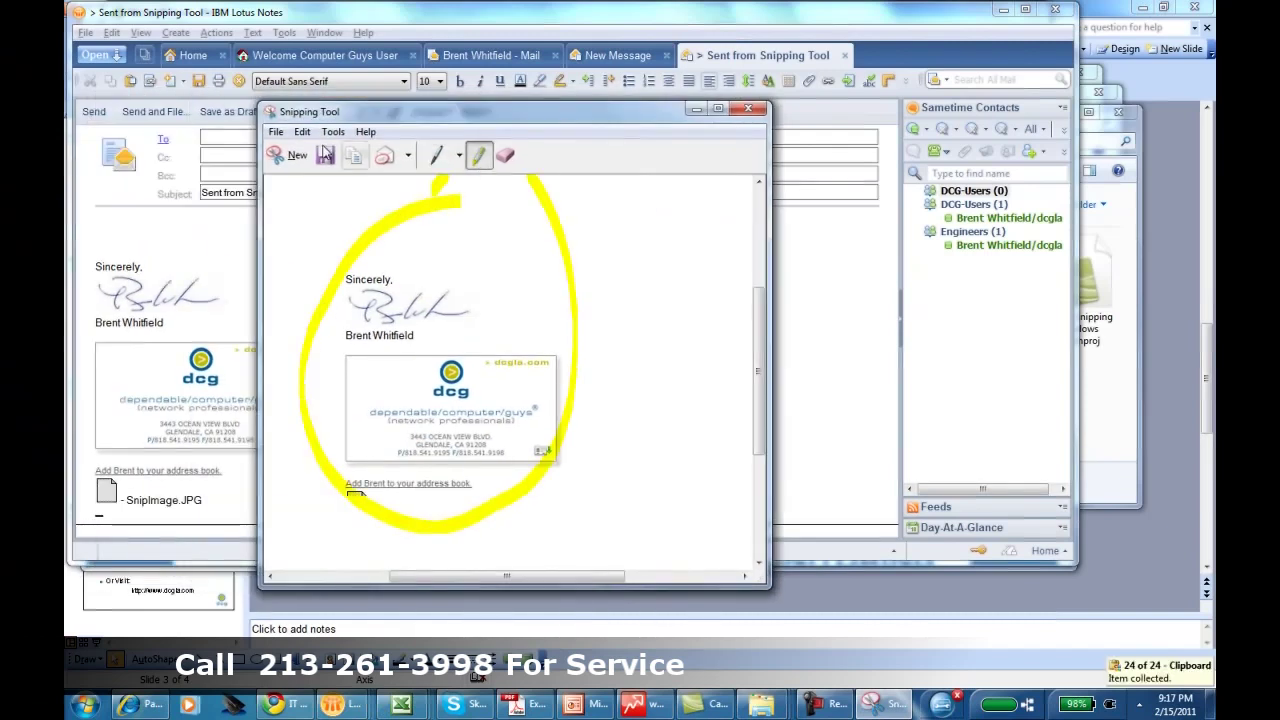
click(384, 155)
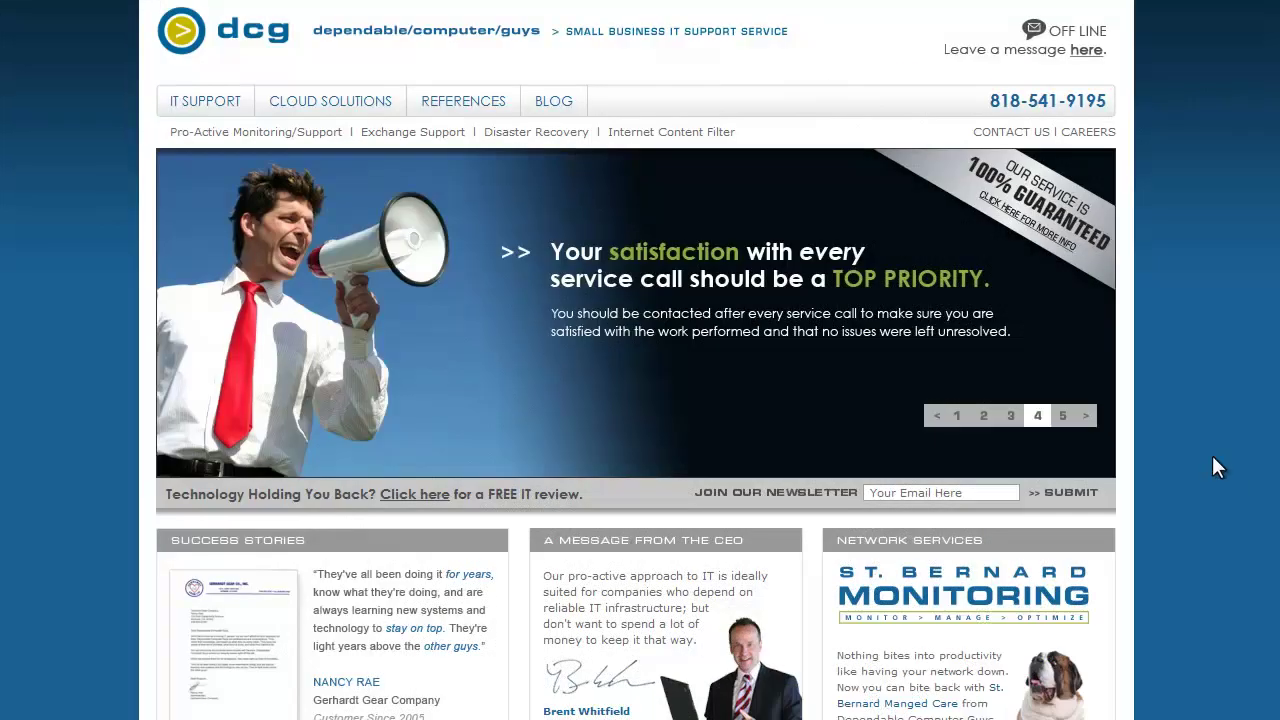
- Switch the dcgla.com homepage banner to slide 1, 'Go with a company that answers the phone.'
click(956, 416)
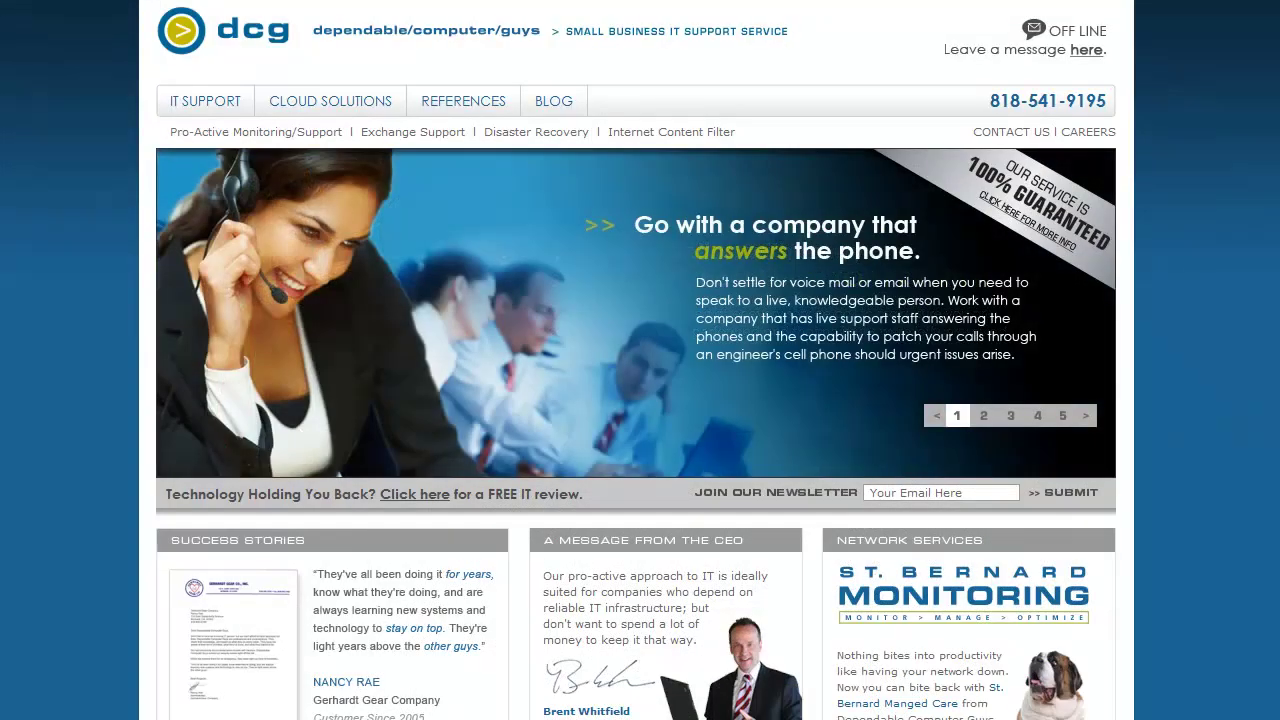